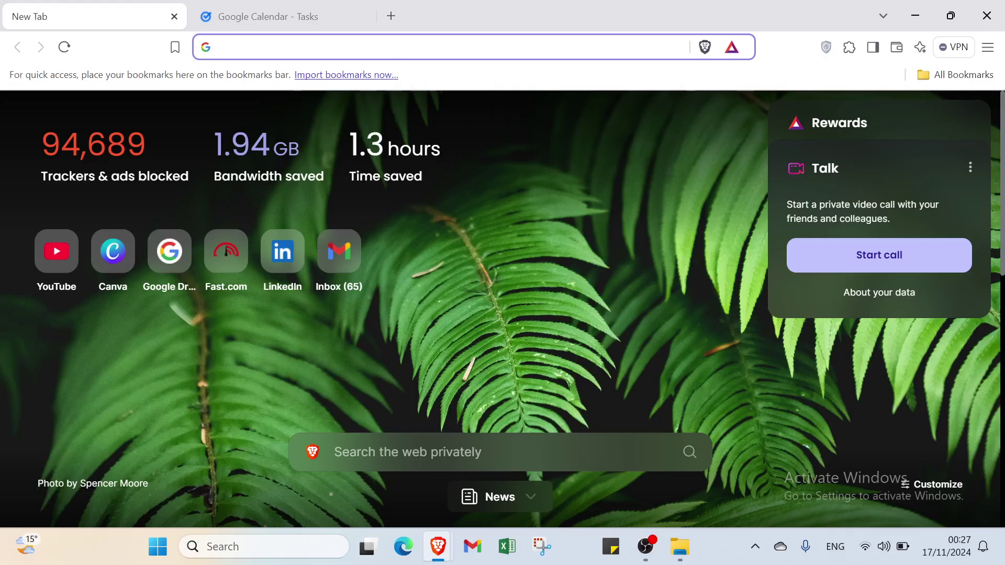
Search the web for "google tasks" and open the Google Calendar Tasks page
left_click(356, 48)
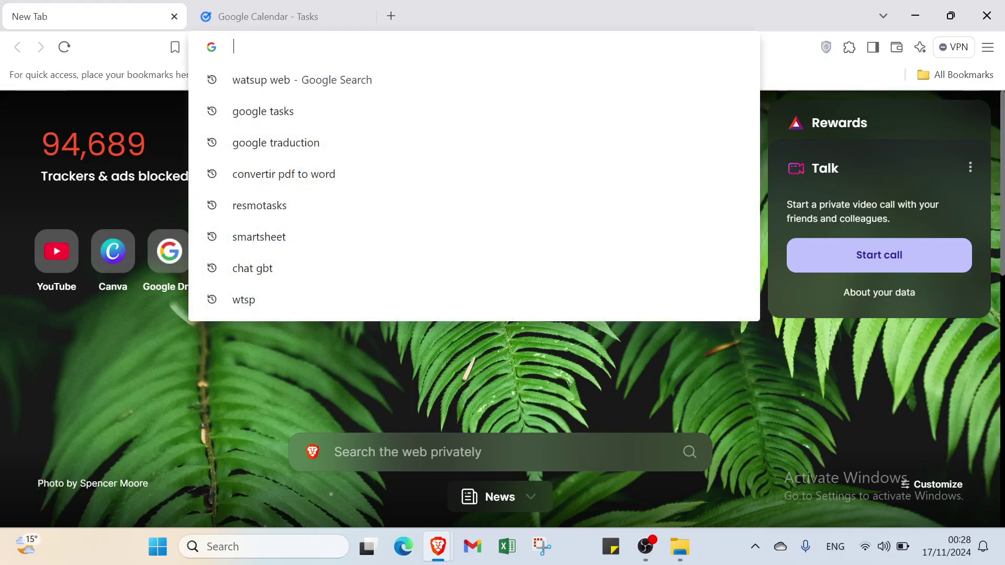
type("goo")
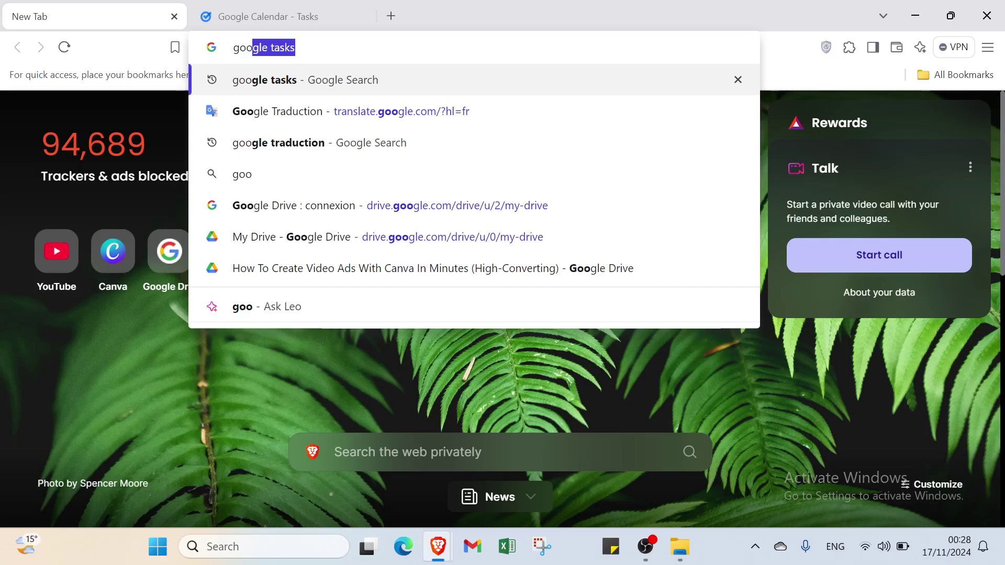
type("gle ta")
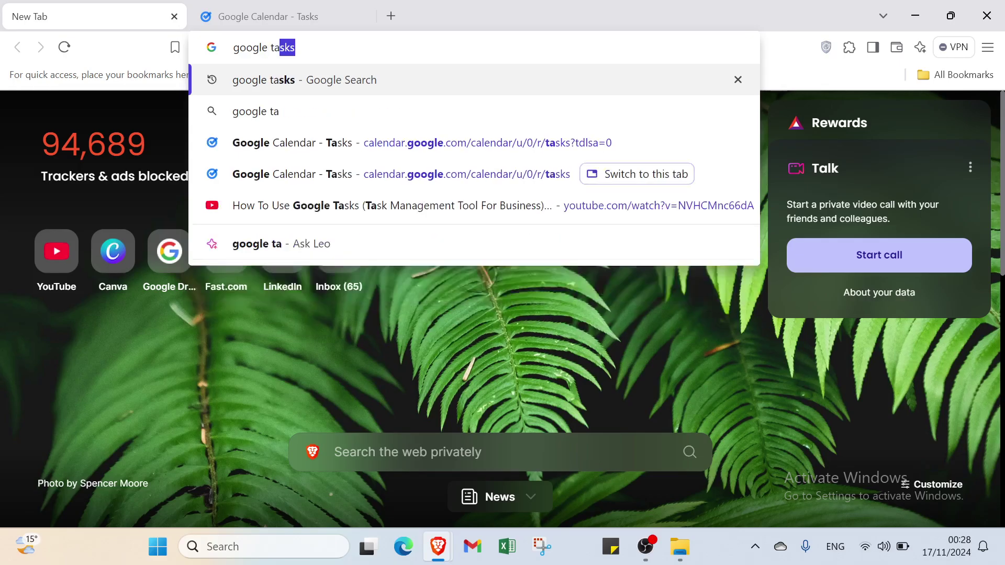
type("sks")
key("Return")
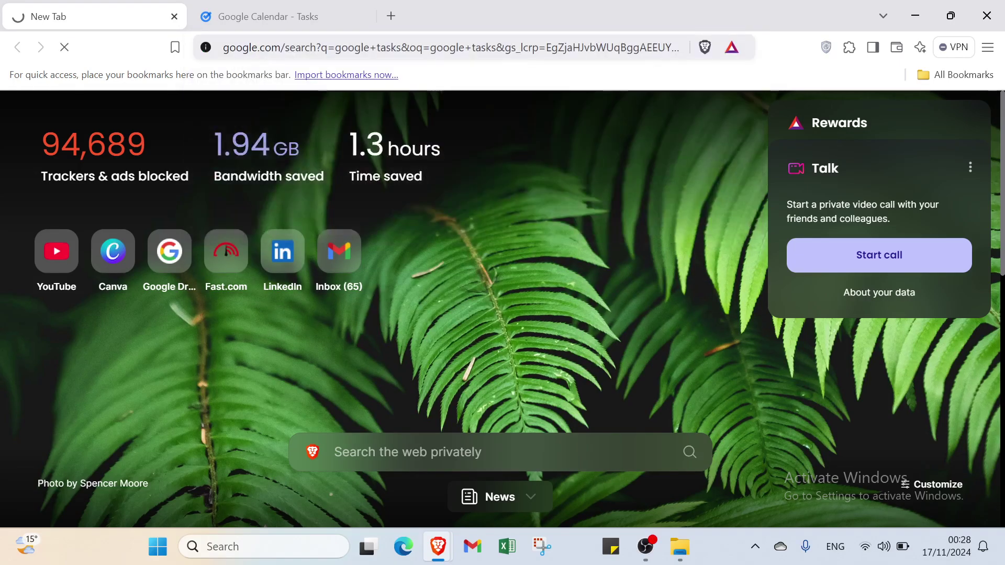
left_click(150, 230)
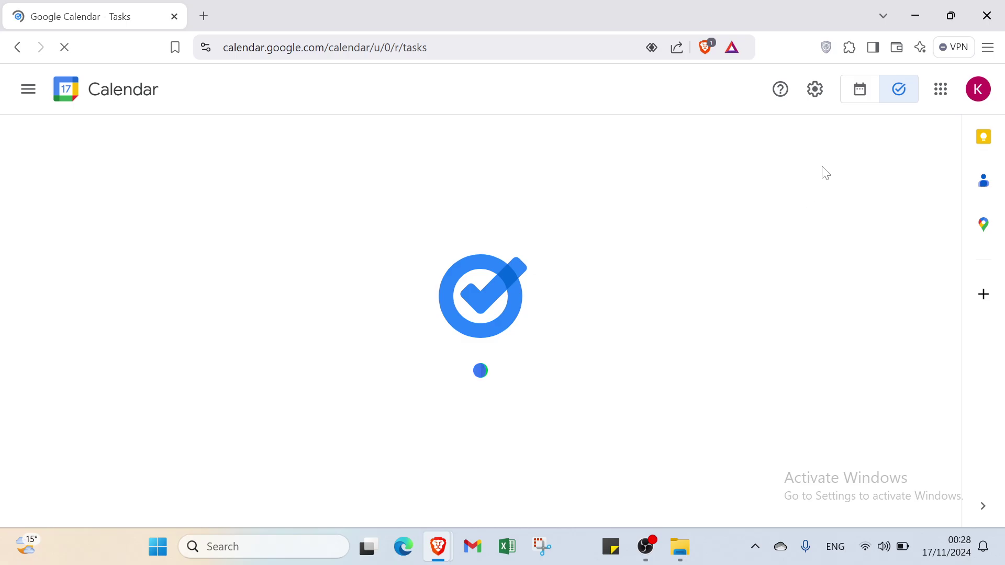
Look through the list of Google apps and the blank new-task form, closing each without changes
left_click(942, 90)
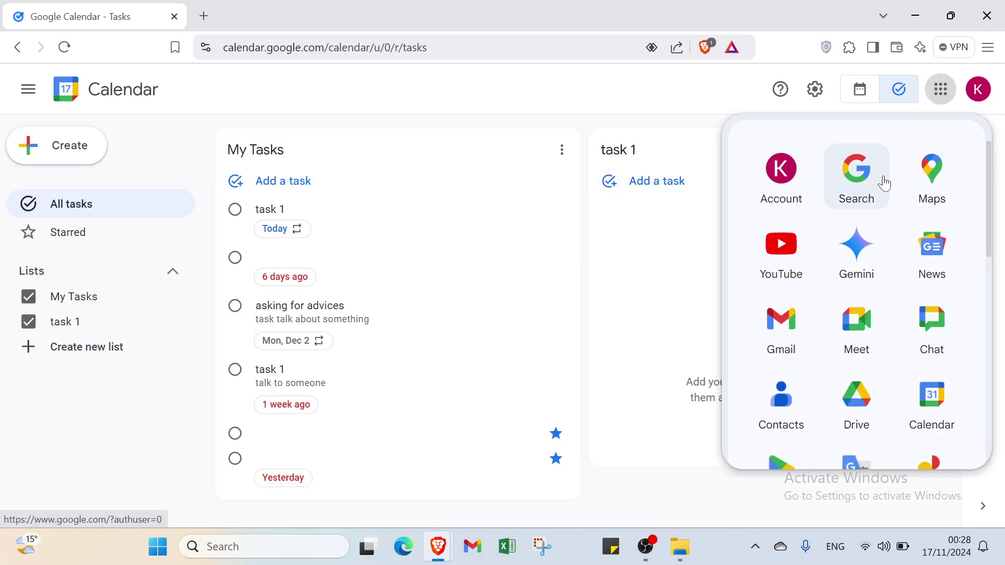
scroll(831, 320, "down", 5)
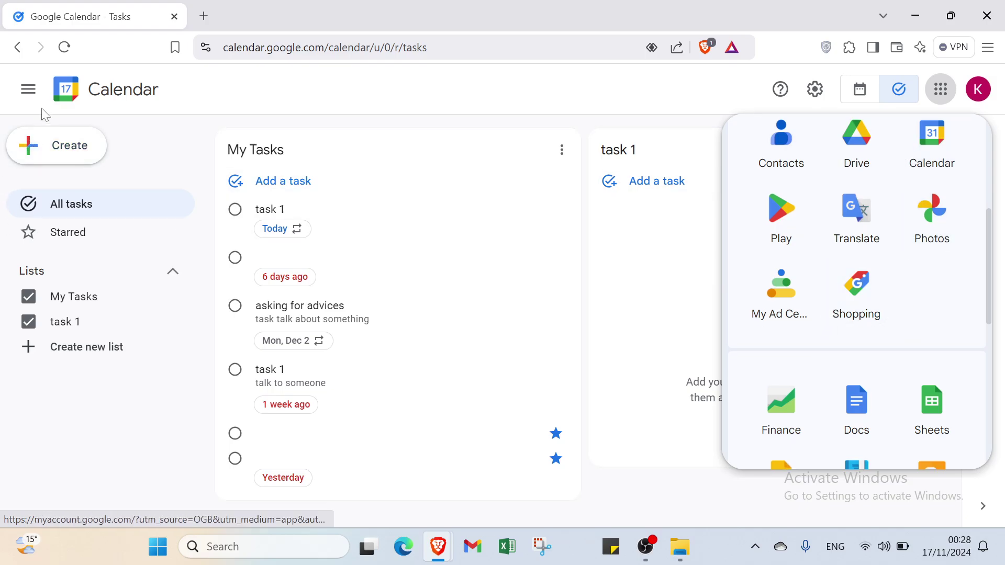
left_click(215, 130)
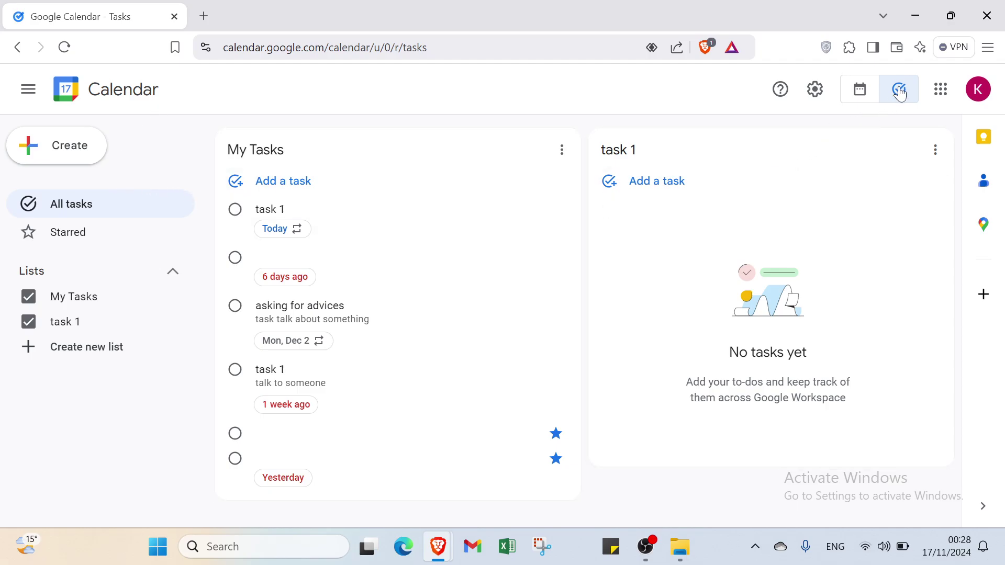
left_click(61, 165)
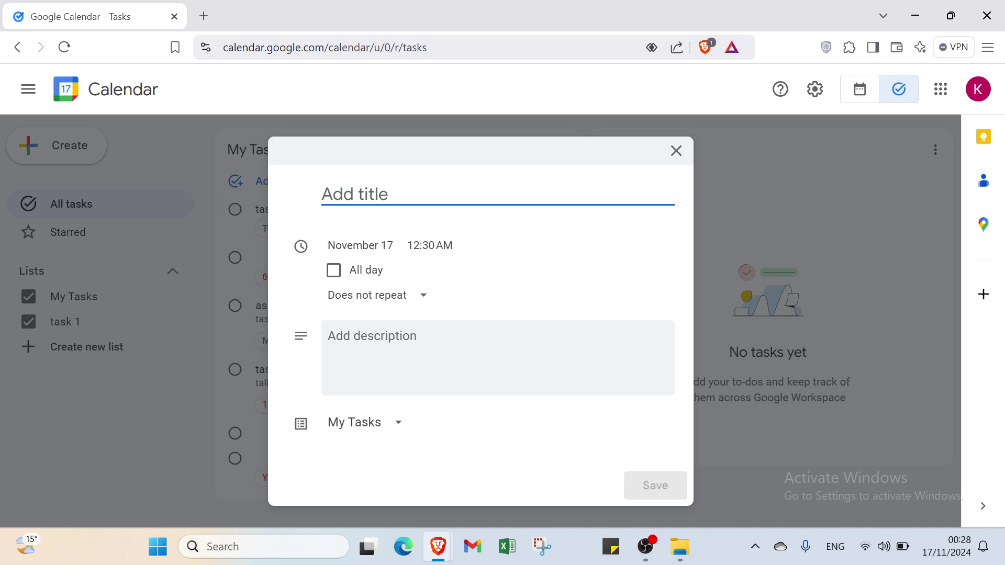
left_click(676, 150)
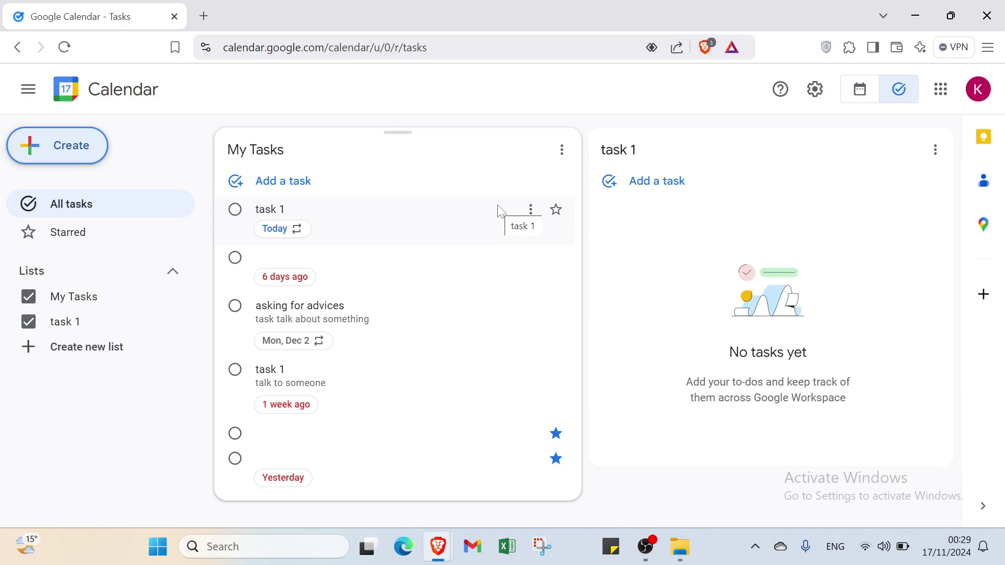
Start a new task titled "task 2" and leave it as a timed task rather than all day
left_click(77, 156)
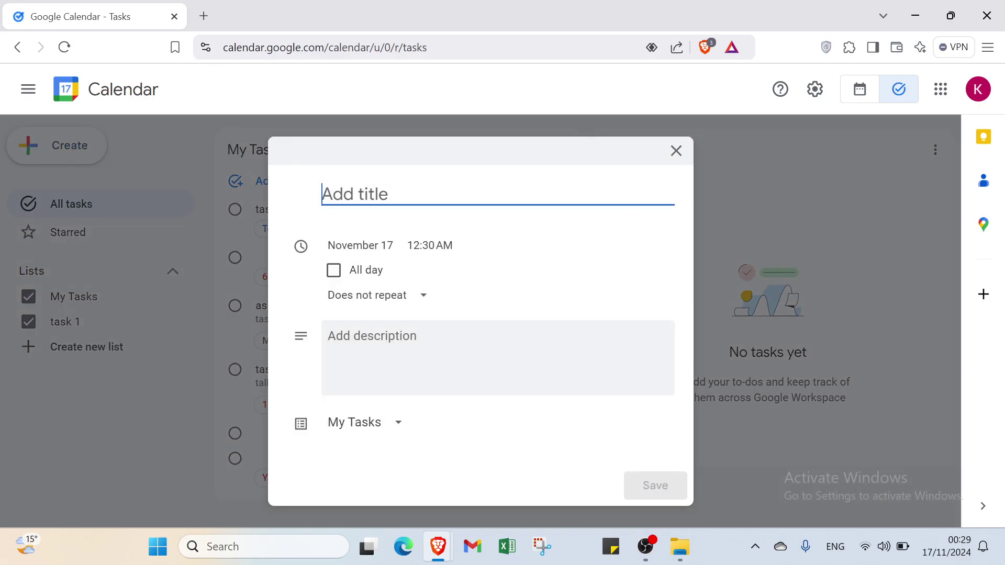
type("task2")
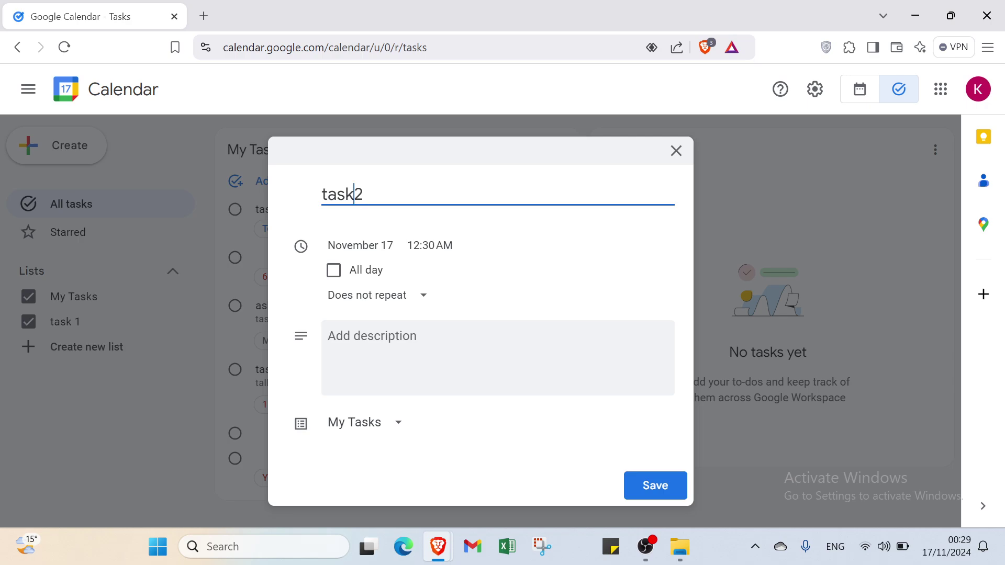
left_click(339, 279)
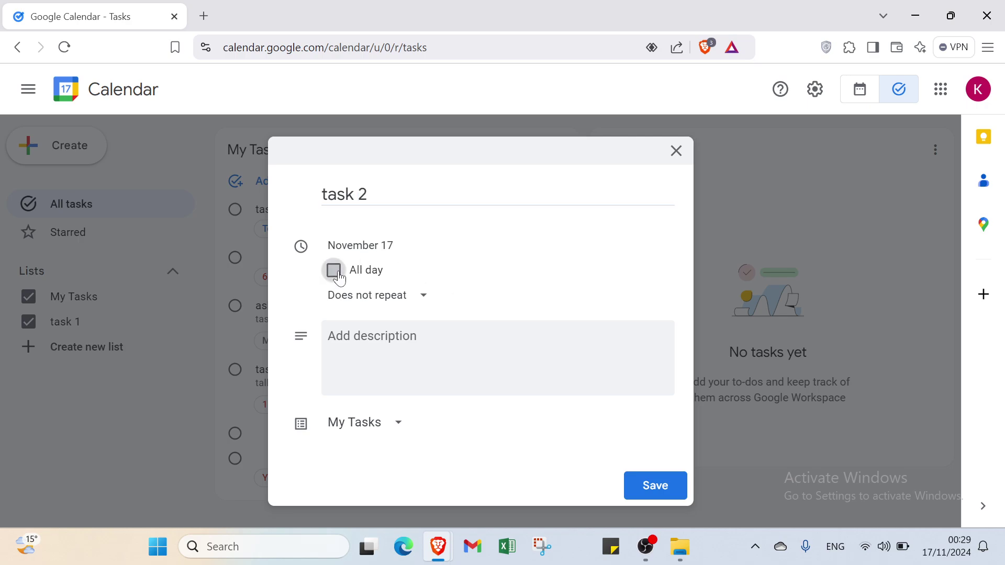
left_click(337, 276)
Schedule the new task for November 19 at 1:00 AM, keeping the unsaved entries
left_click(429, 246)
left_click(265, 209)
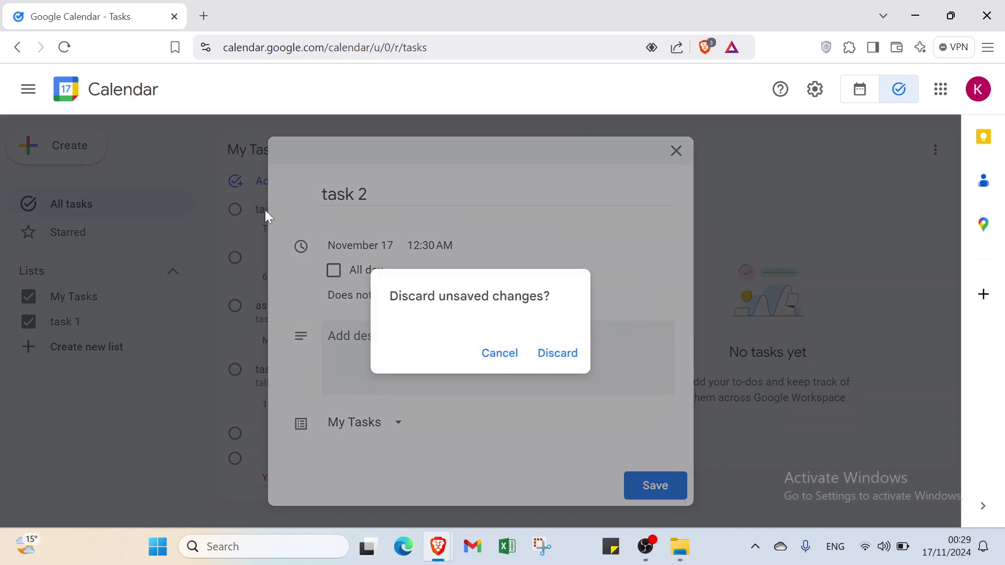
left_click(331, 250)
left_click(330, 250)
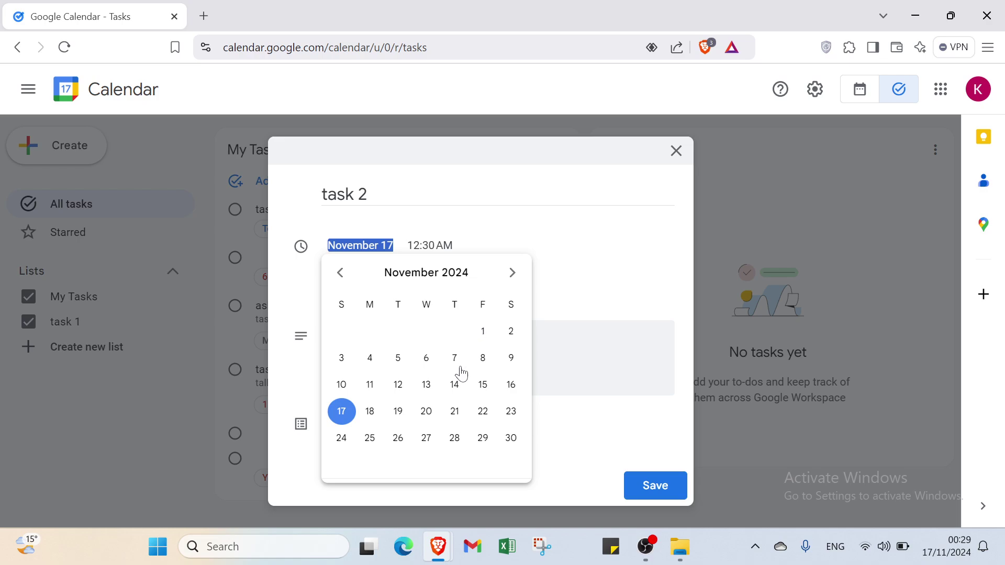
left_click(399, 415)
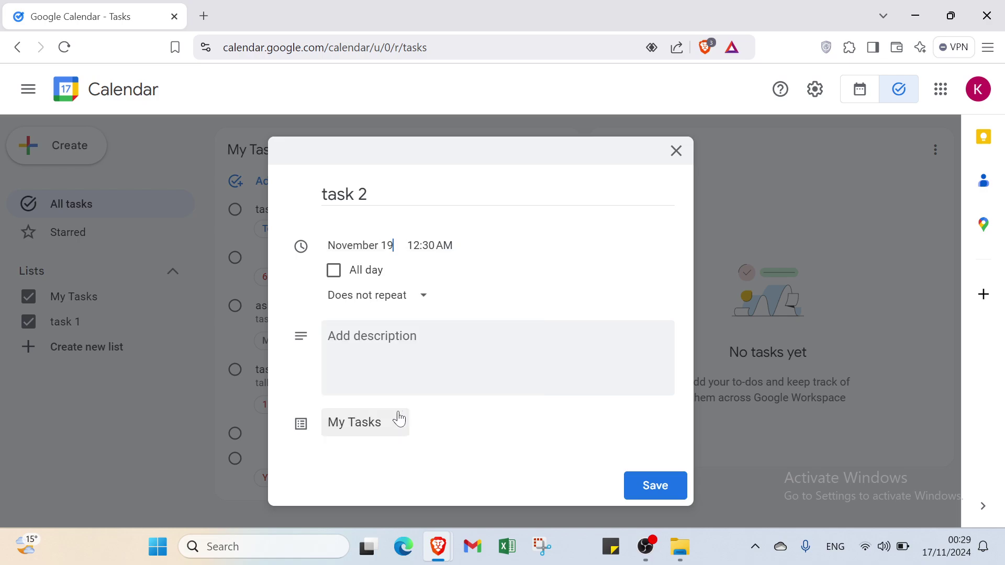
left_click(449, 256)
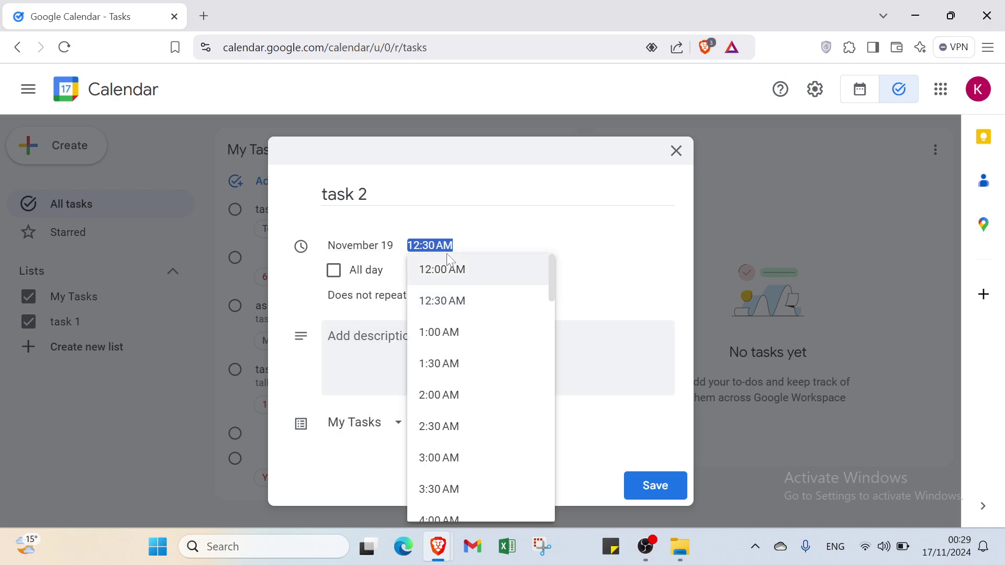
left_click(439, 332)
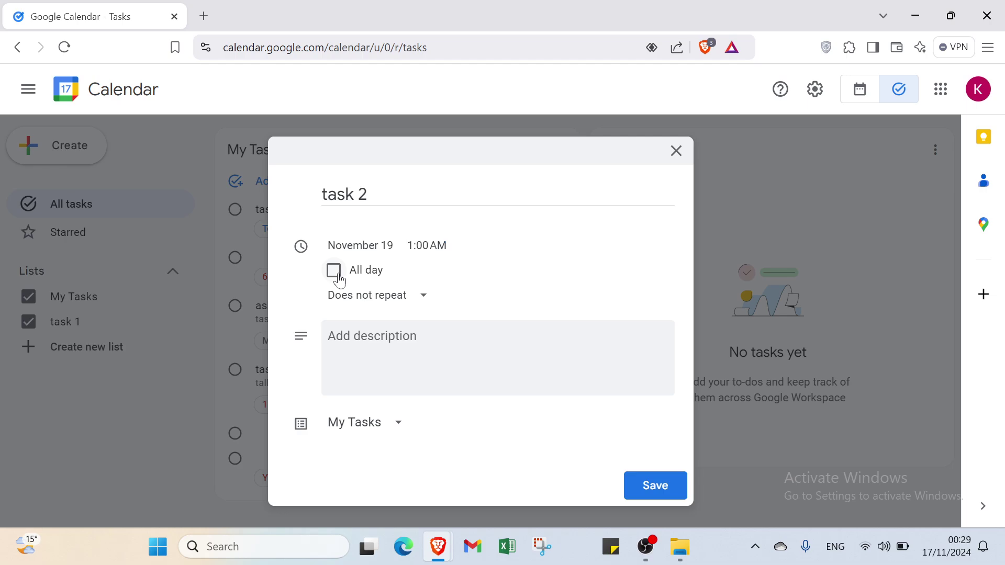
left_click(351, 301)
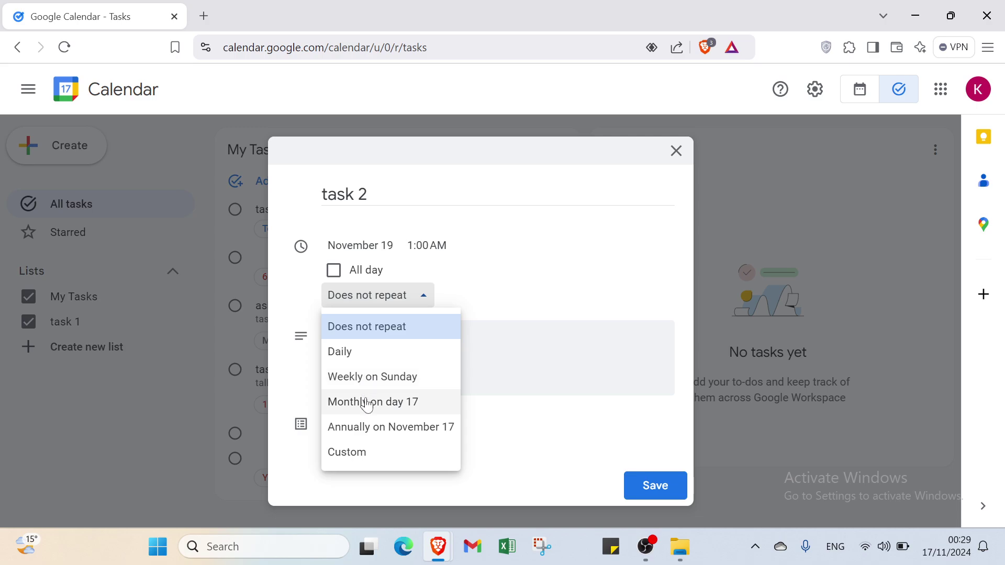
left_click(377, 460)
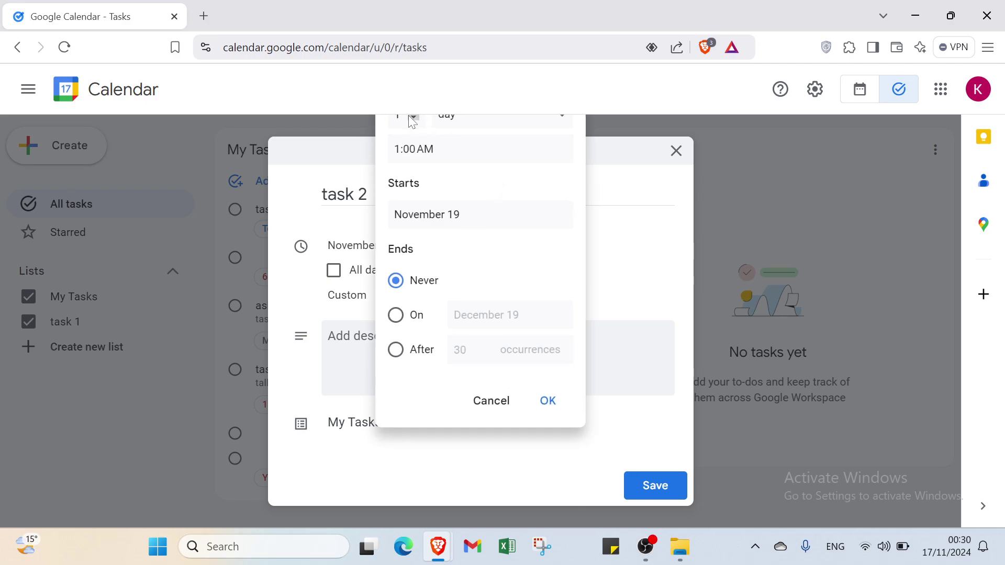
left_click(422, 127)
left_click(478, 127)
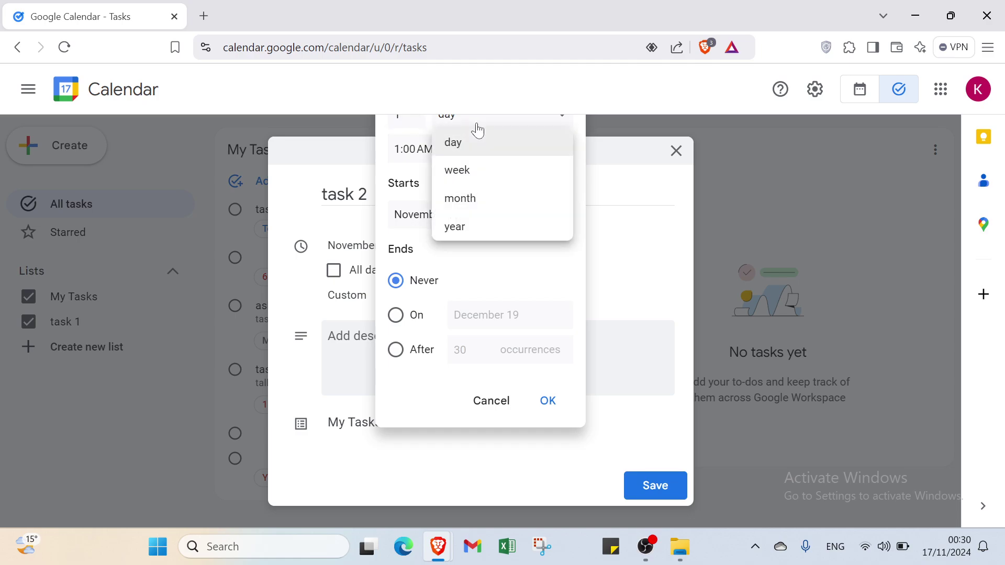
left_click(631, 207)
Set up a custom recurrence for the task with November 19 as its start date
left_click(413, 300)
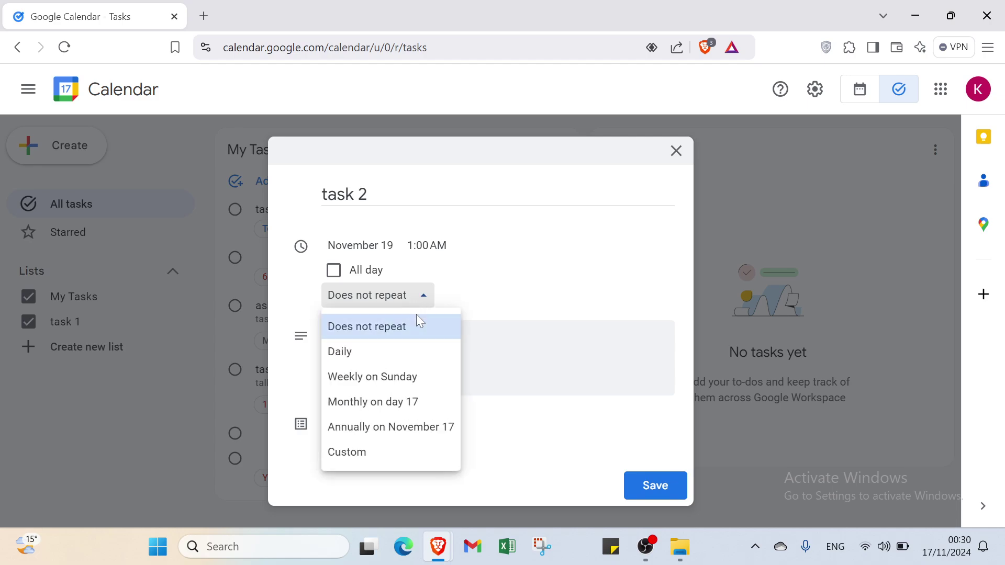
left_click(359, 455)
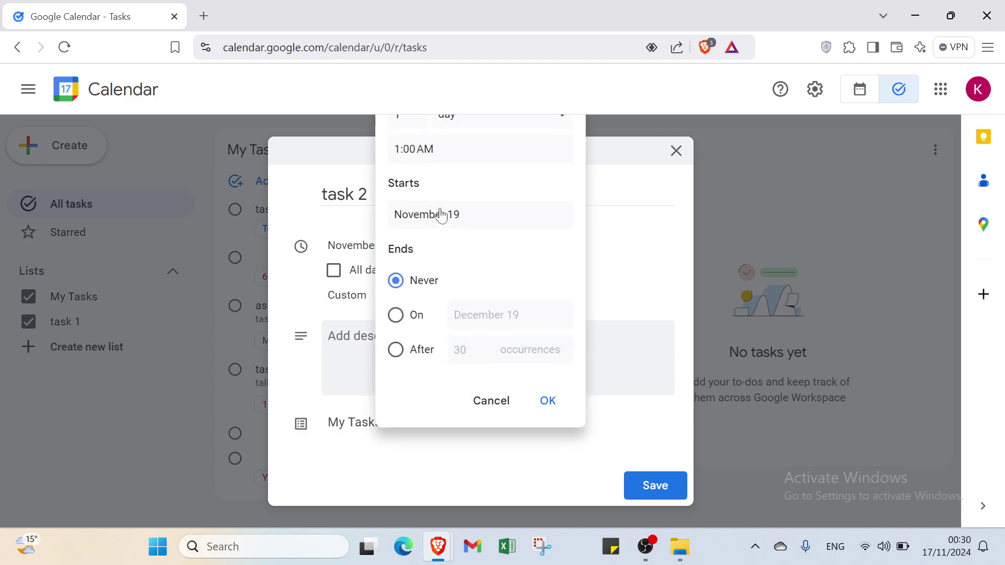
left_click(471, 221)
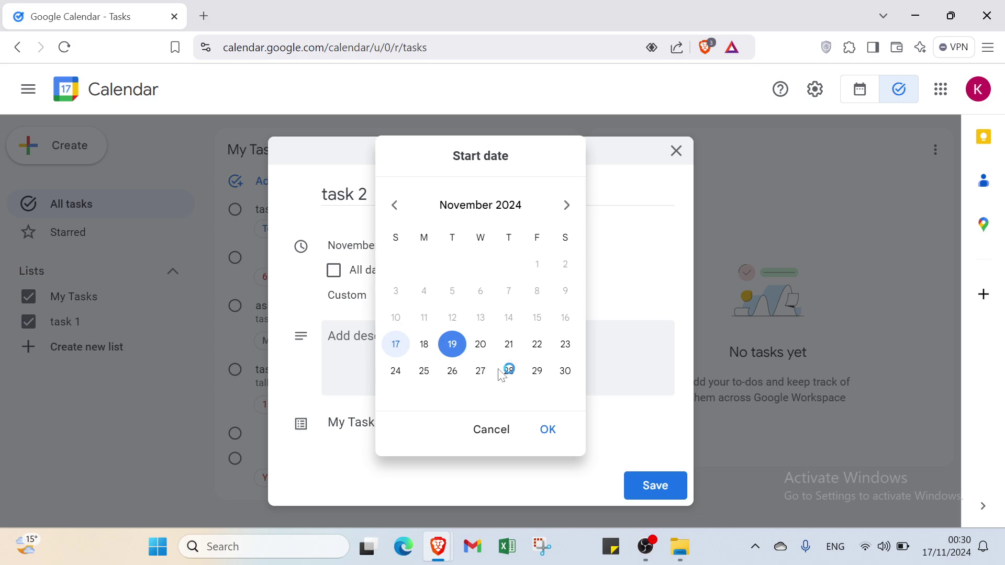
left_click(548, 430)
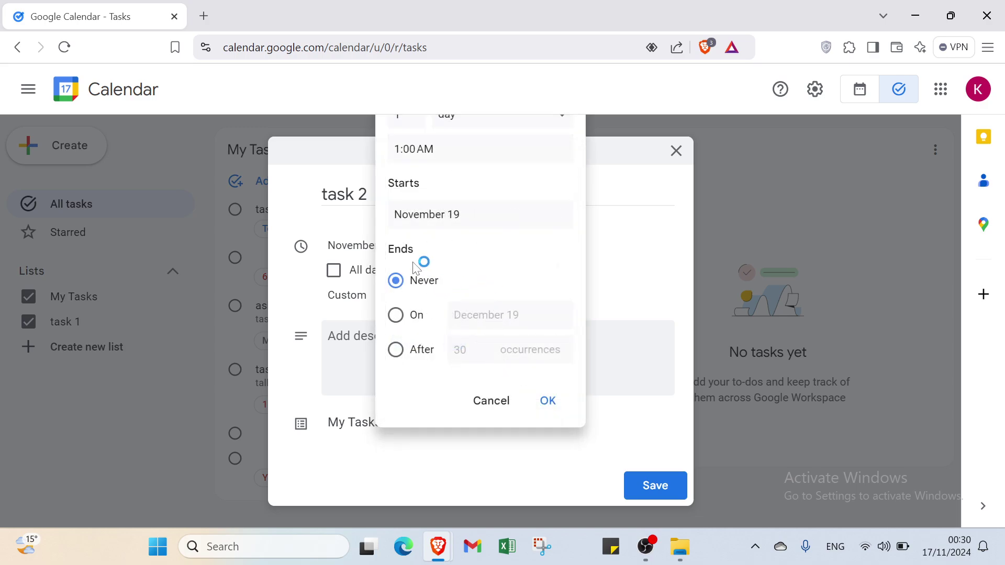
Set the custom recurrence to end on December 26
left_click(422, 324)
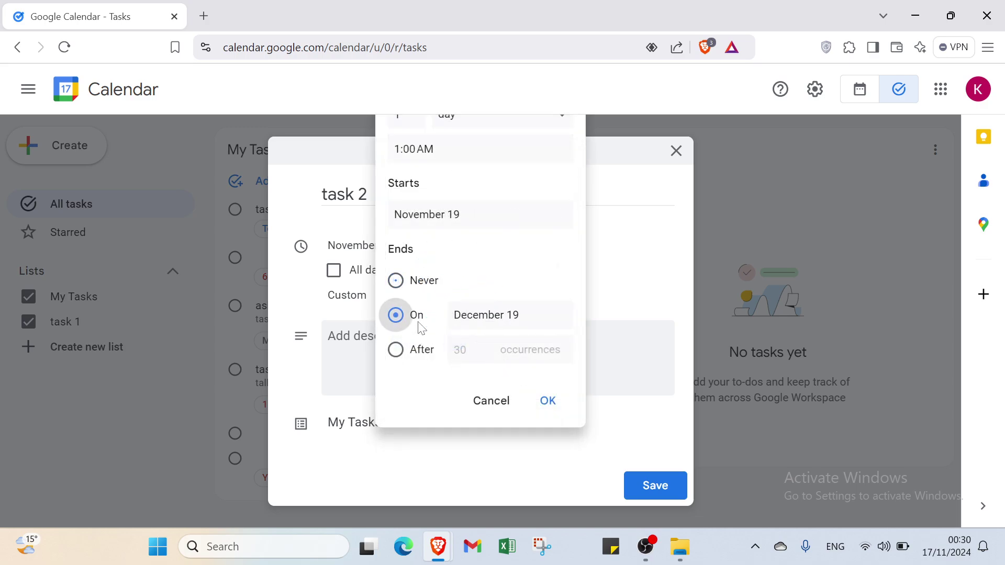
left_click(486, 329)
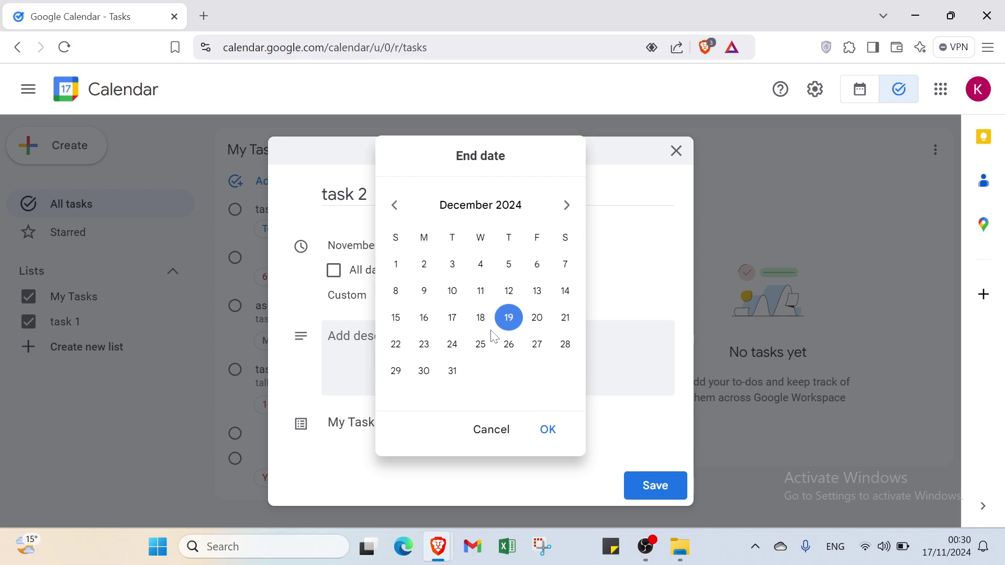
left_click(509, 344)
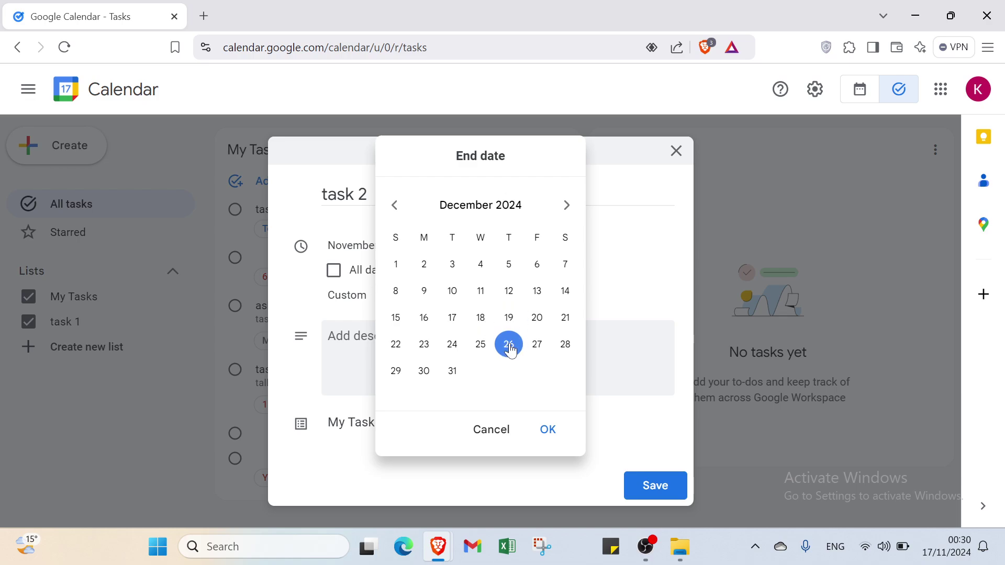
left_click(548, 430)
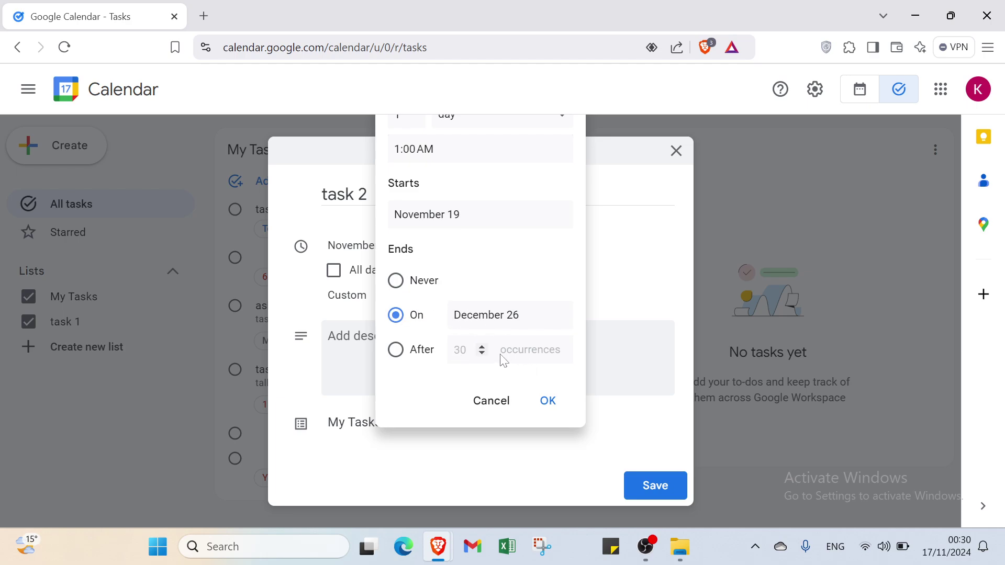
Make the recurrence end after 50 occurrences and apply the custom repeat settings
double_click(481, 347)
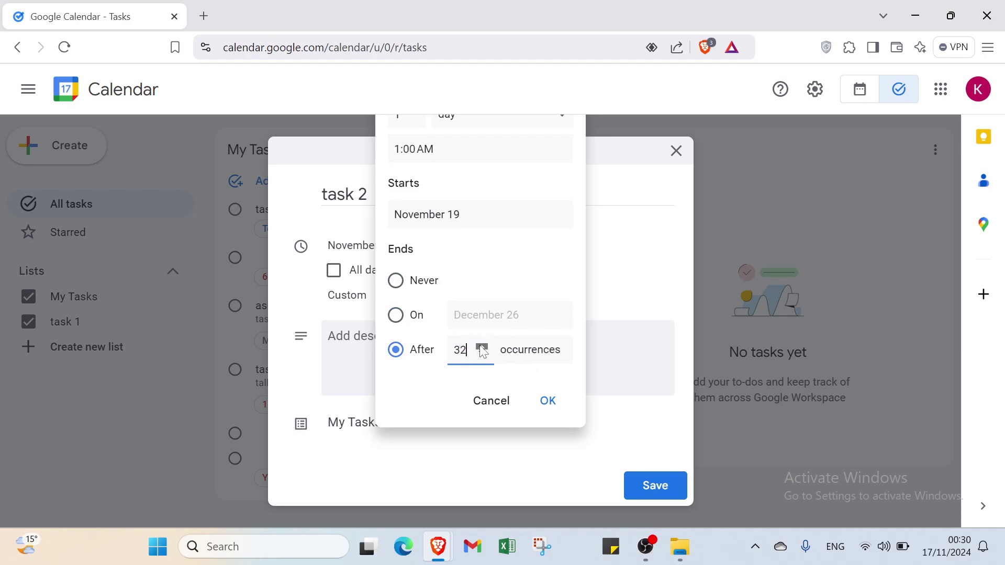
left_click(482, 347)
triple_click(482, 348)
double_click(483, 348)
left_click(482, 348)
left_click(482, 348)
left_click(548, 401)
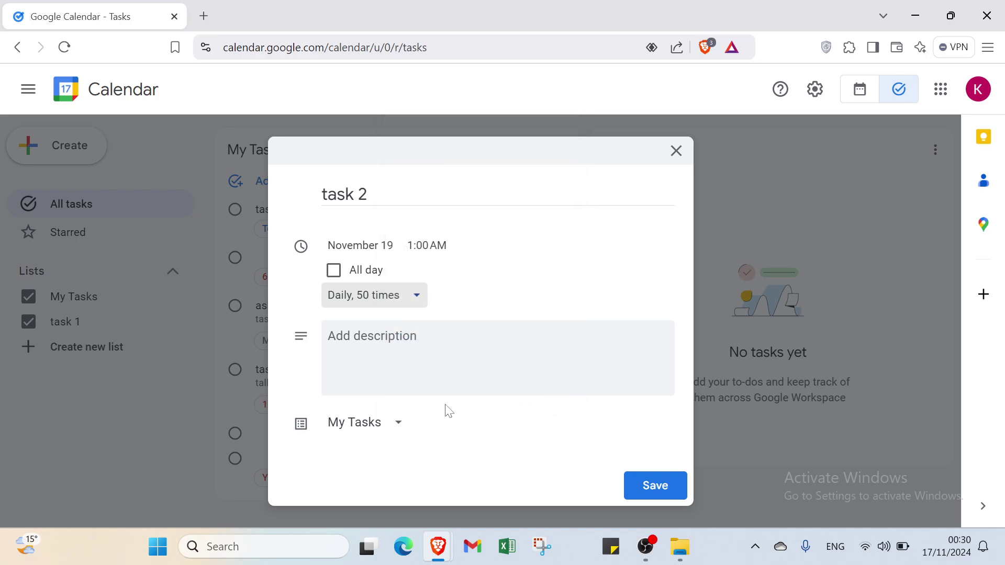
Try the task 1 list for the new task, set it back to My Tasks, and save the task
left_click(392, 424)
left_click(364, 484)
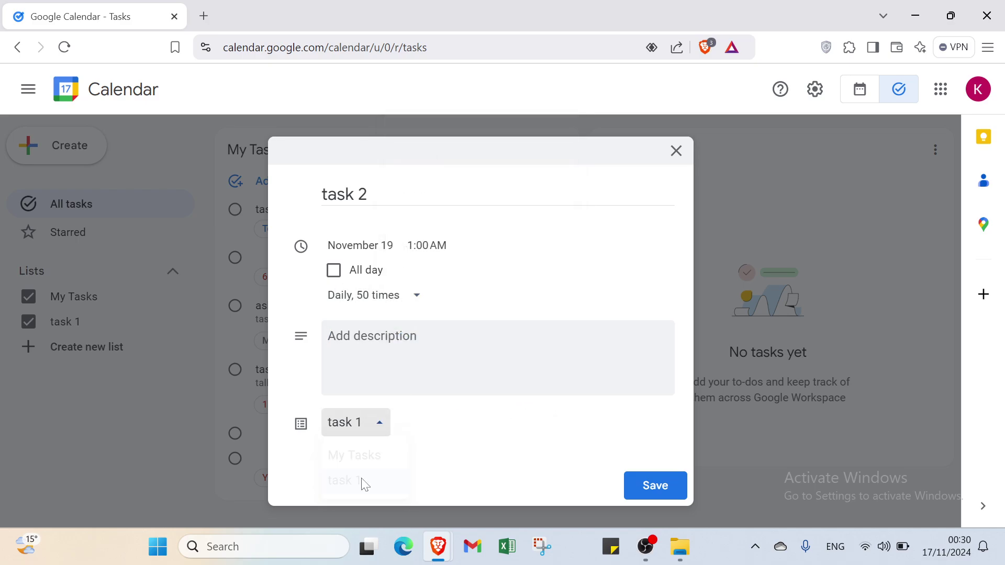
left_click(367, 425)
left_click(377, 458)
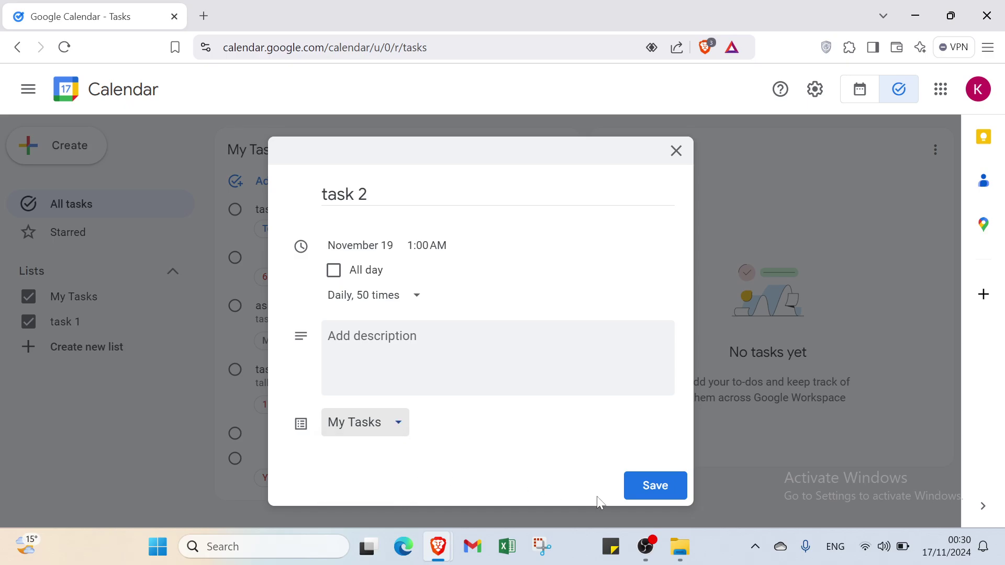
left_click(647, 492)
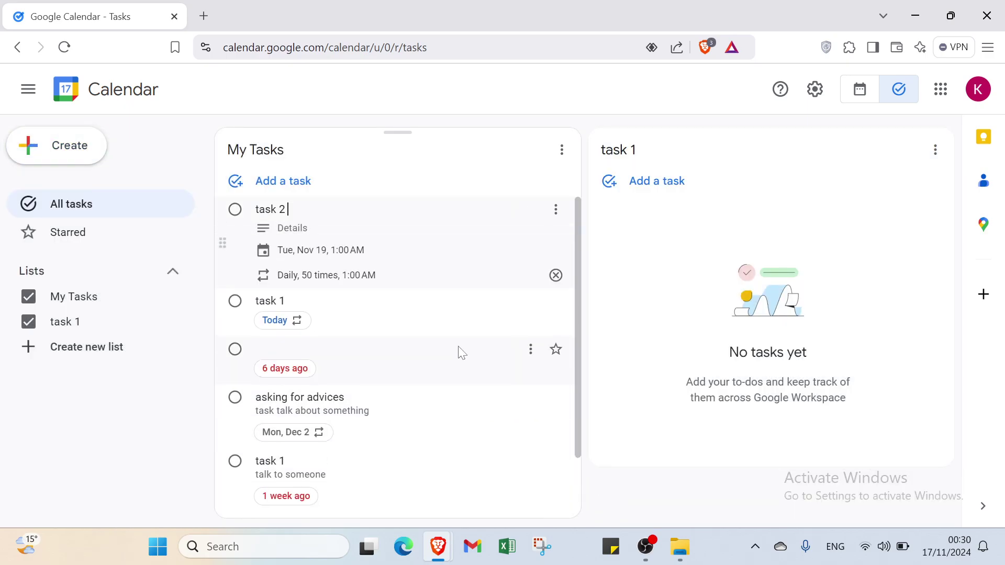
scroll(372, 317, "down", 1)
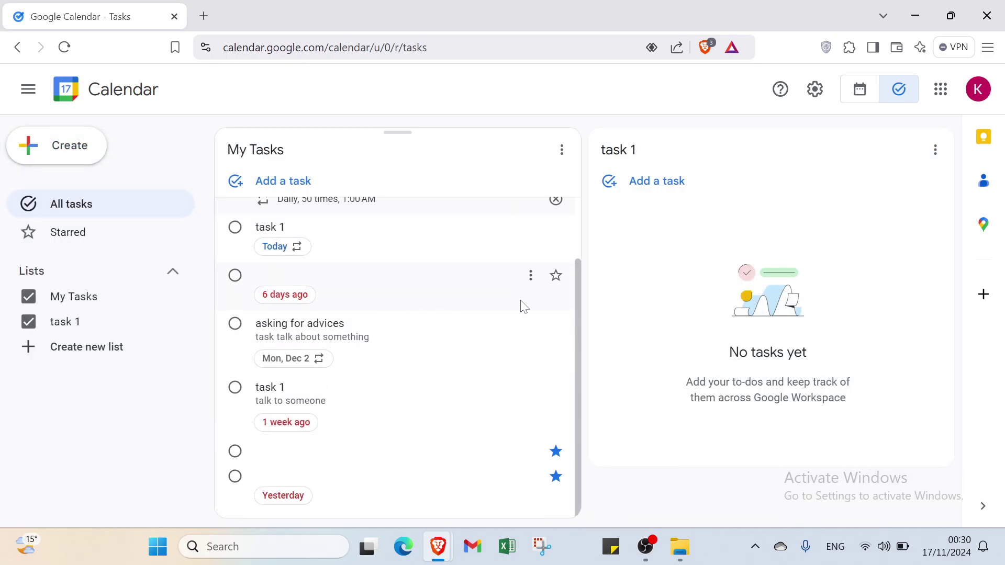
Create a new task list named "task 2"
scroll(521, 303, "up", 1)
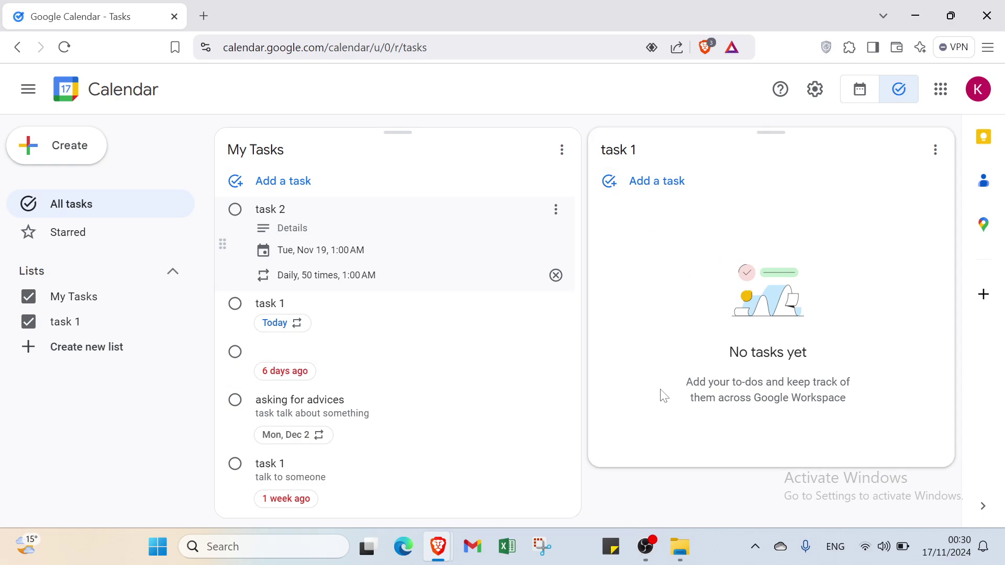
left_click(94, 346)
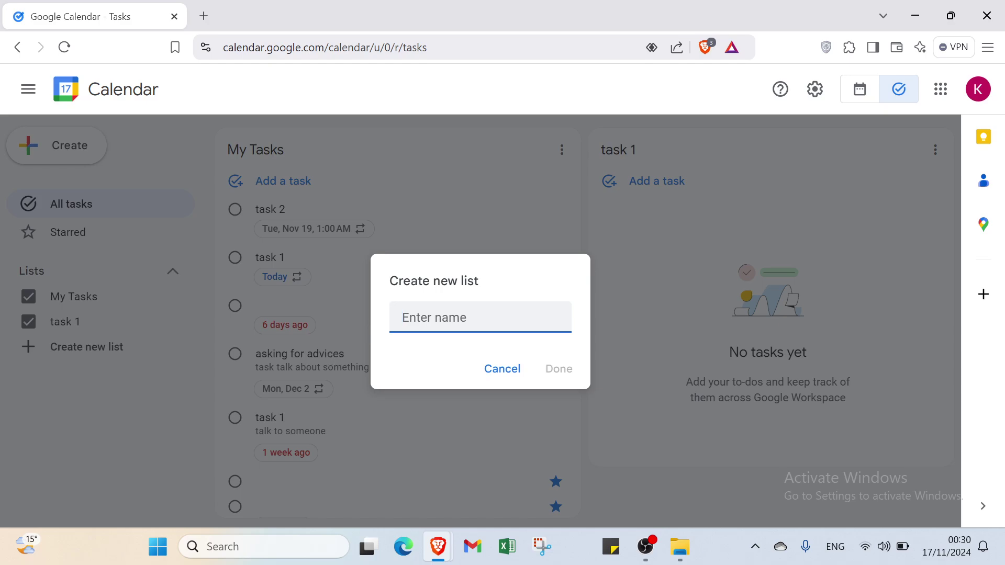
type("task 2")
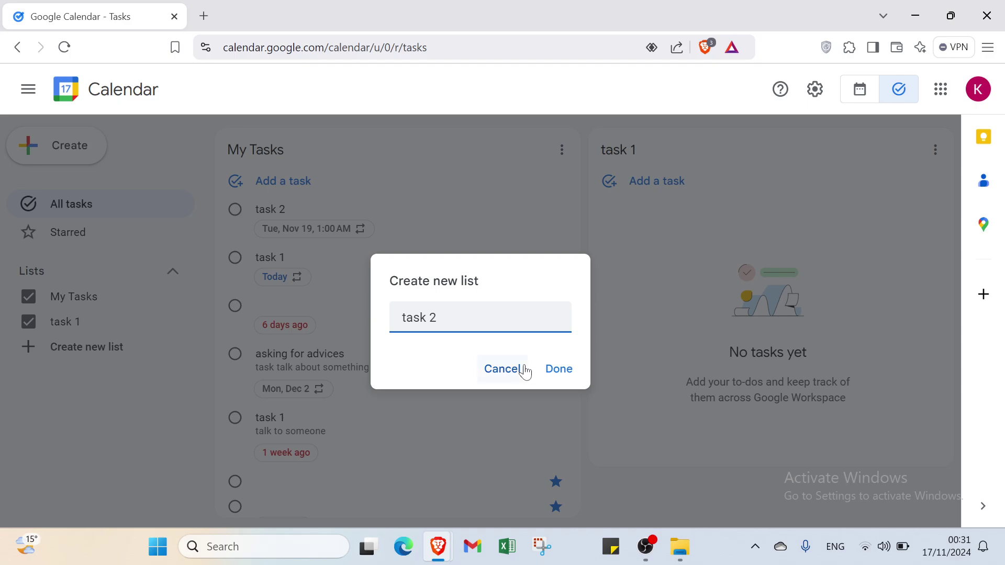
left_click(550, 373)
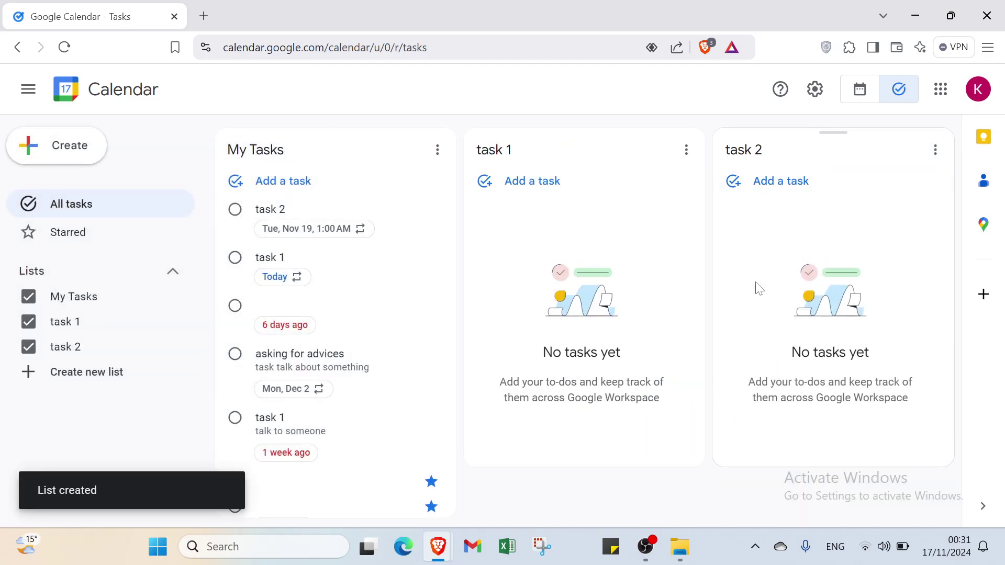
Add an untitled task dated November 17, 2024 to the task 2 list
left_click(780, 190)
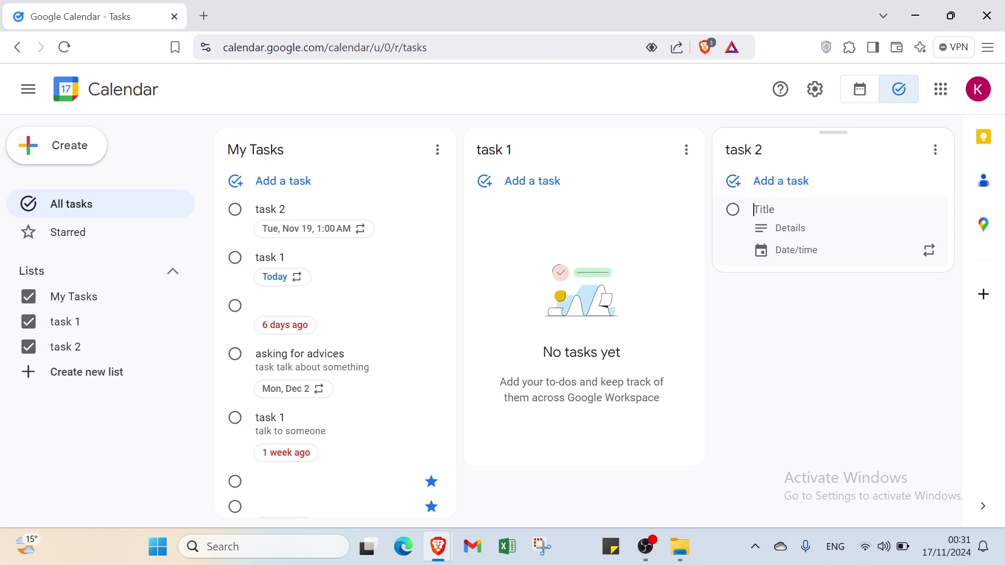
left_click(798, 250)
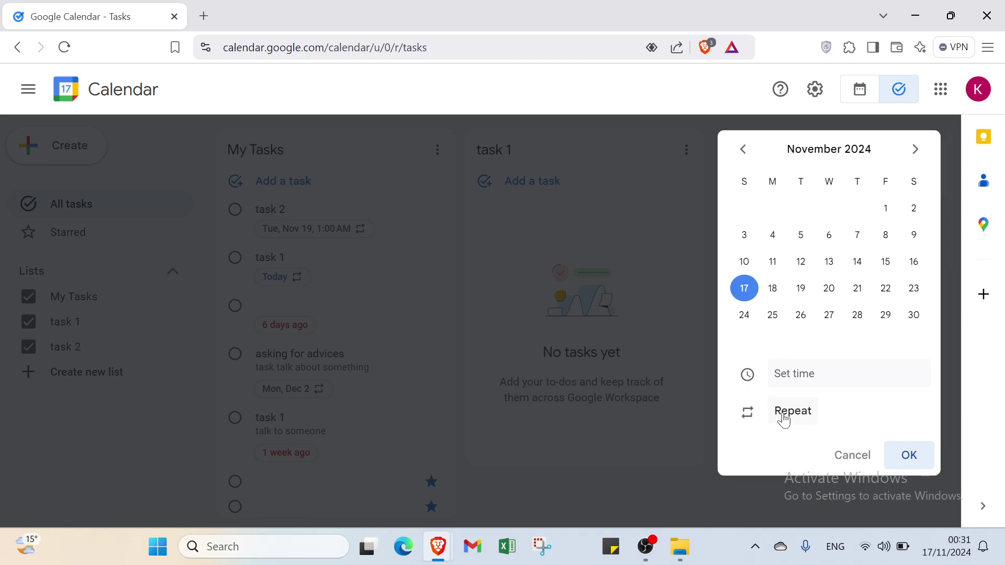
left_click(895, 459)
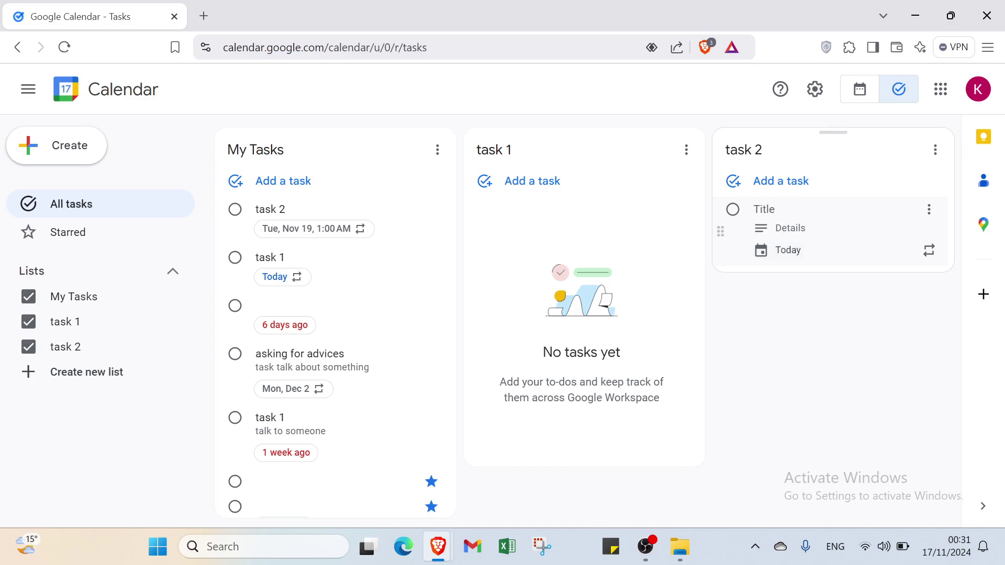
left_click(770, 228)
left_click(518, 197)
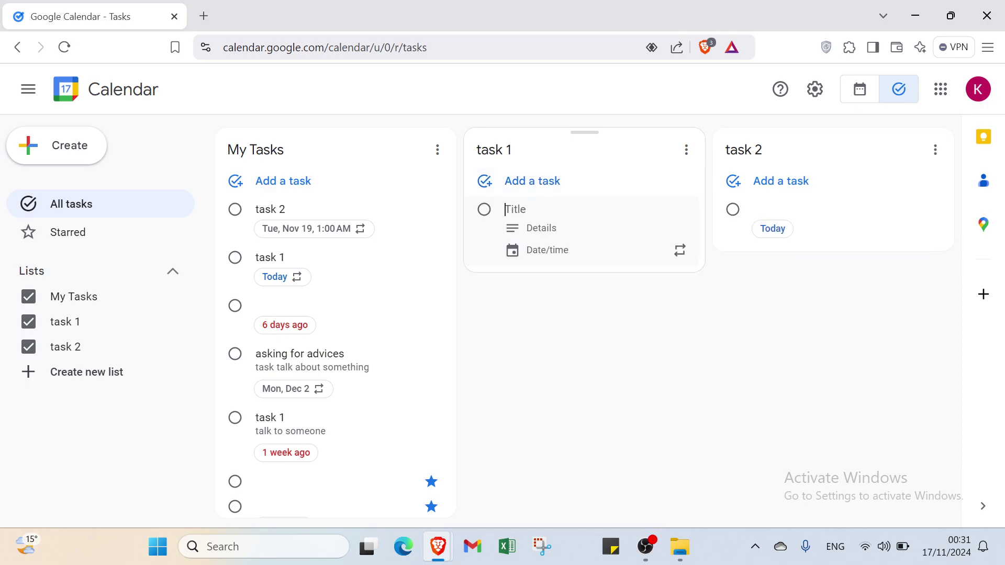
key("Tab")
left_click(481, 356)
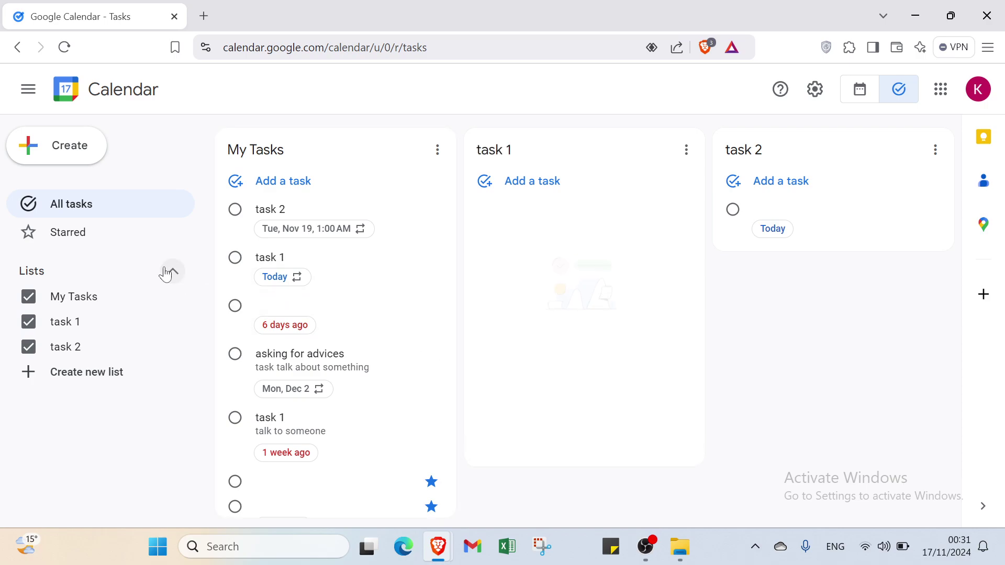
Show the starred tasks and add an untitled starred task without a date
left_click(128, 247)
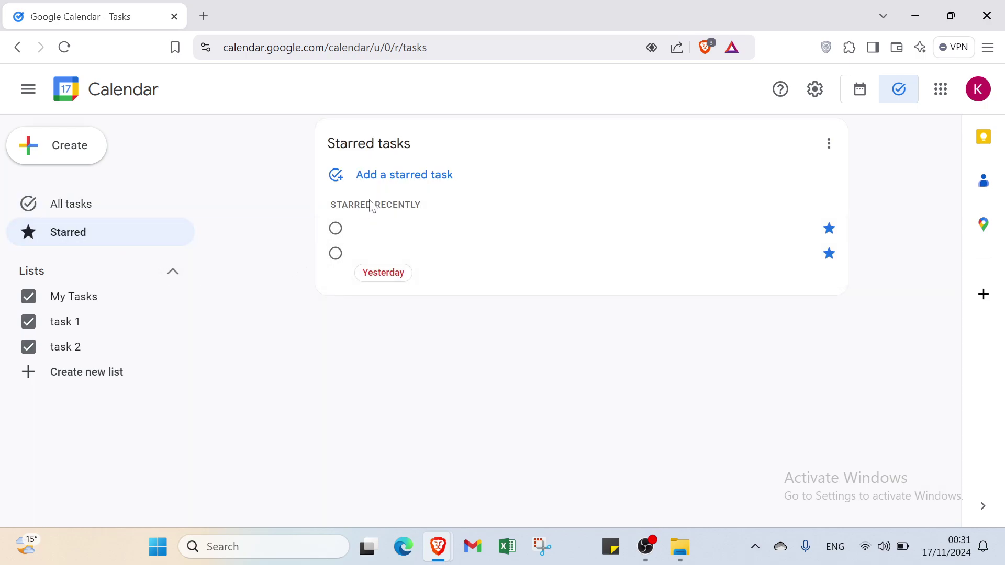
left_click(379, 187)
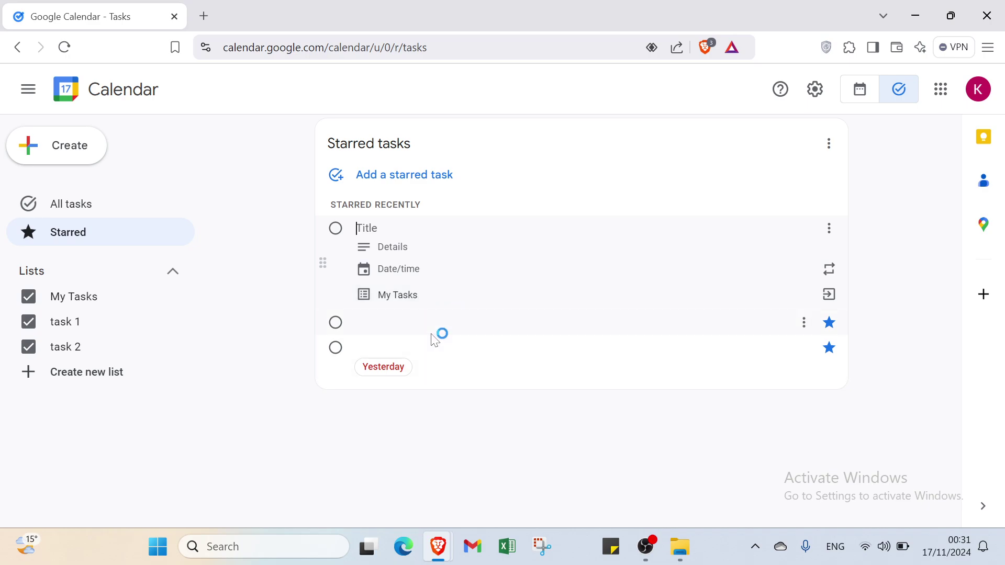
left_click(348, 411)
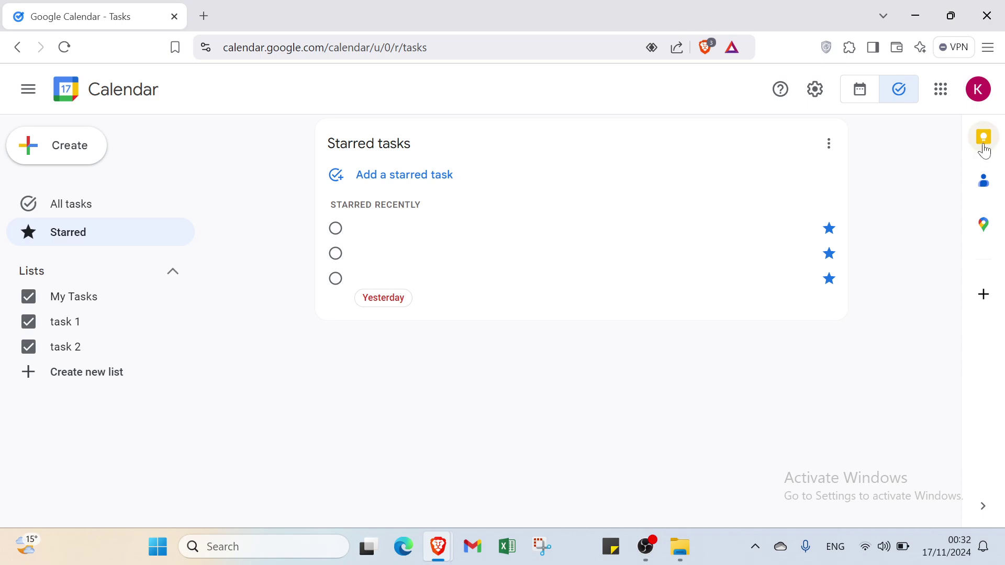
Open the Keep notes beside the tasks, start a blank note and delete it
left_click(984, 148)
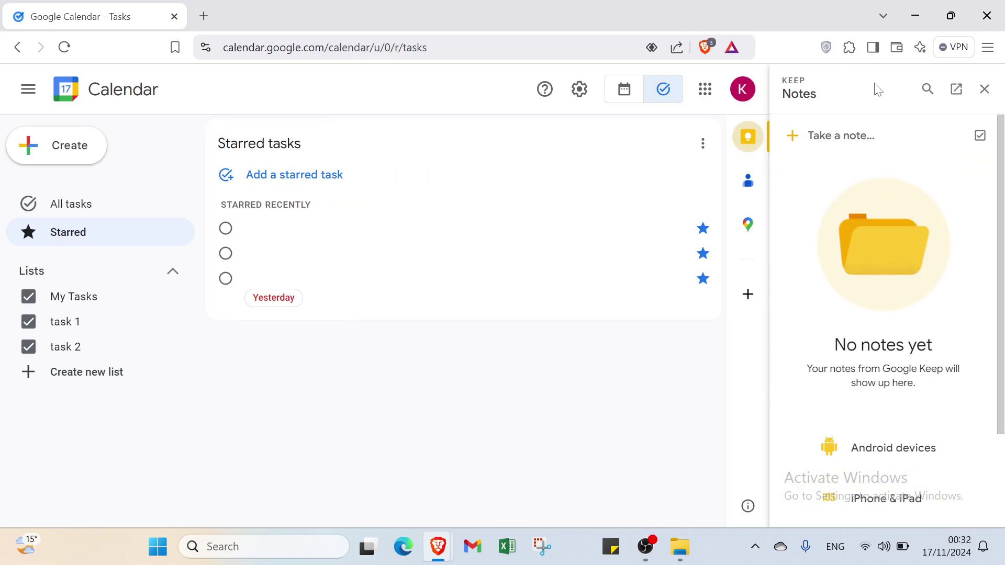
left_click(856, 144)
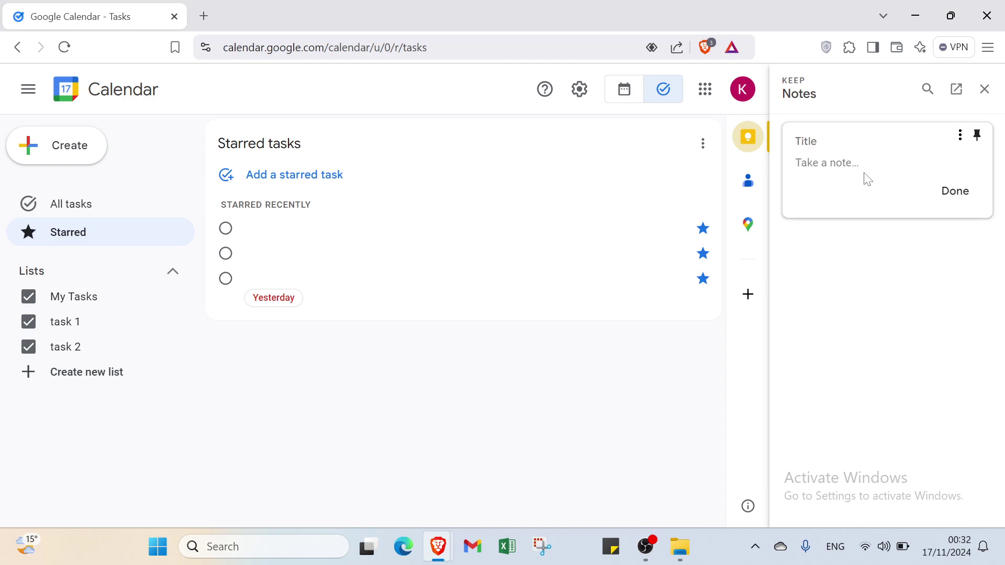
left_click(961, 136)
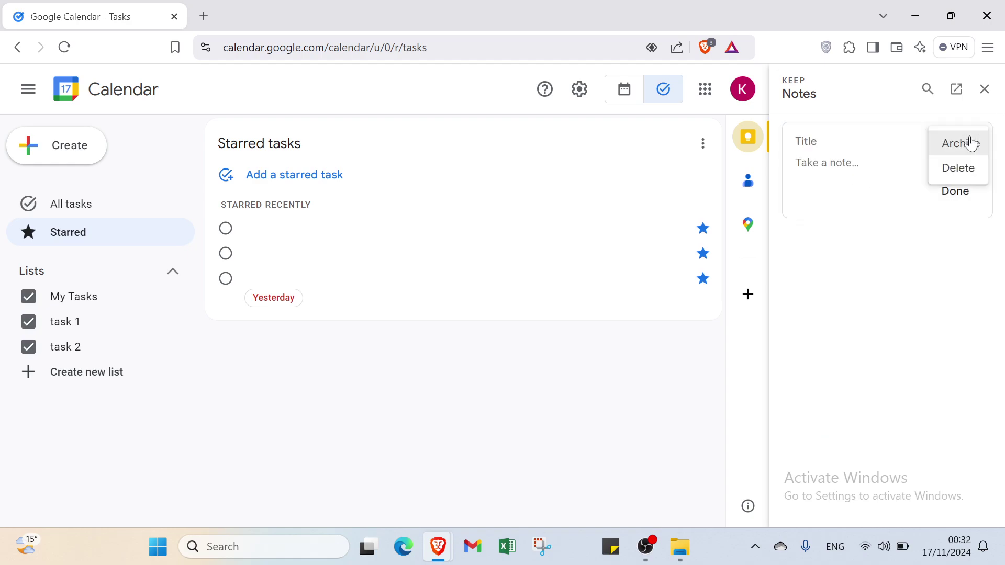
left_click(960, 168)
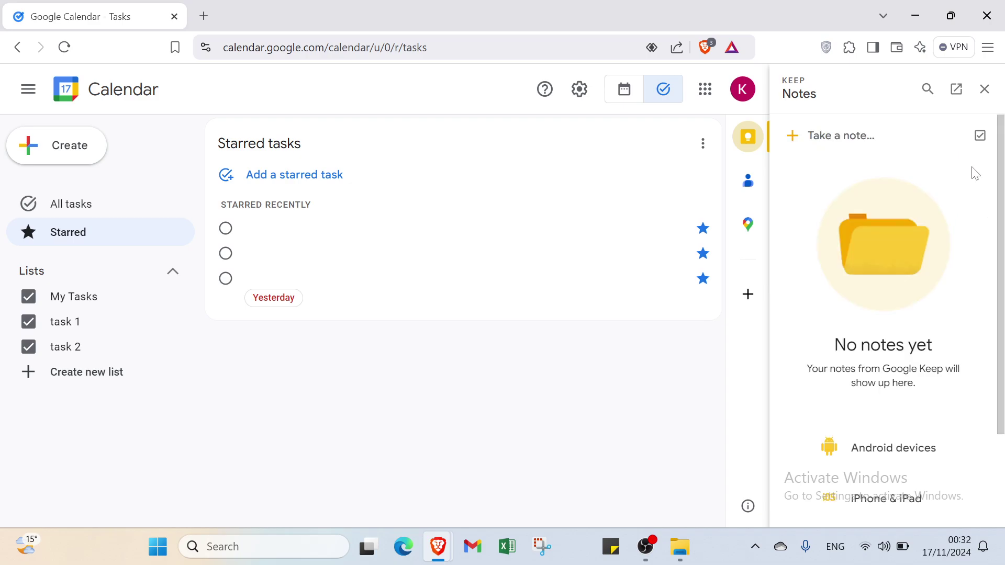
Review the options of a new Keep note and the listed Keep apps, and close the notes
left_click(905, 137)
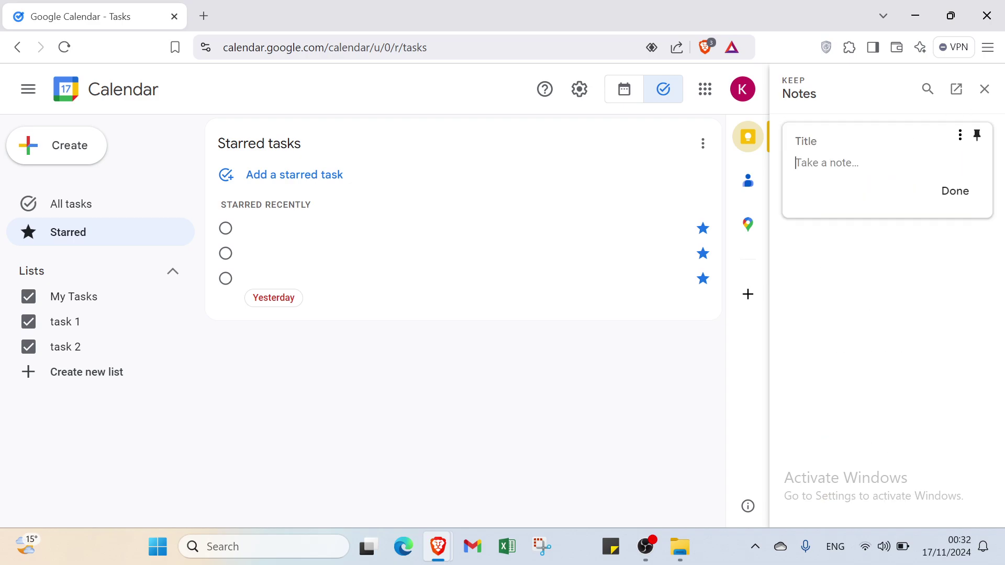
left_click(961, 135)
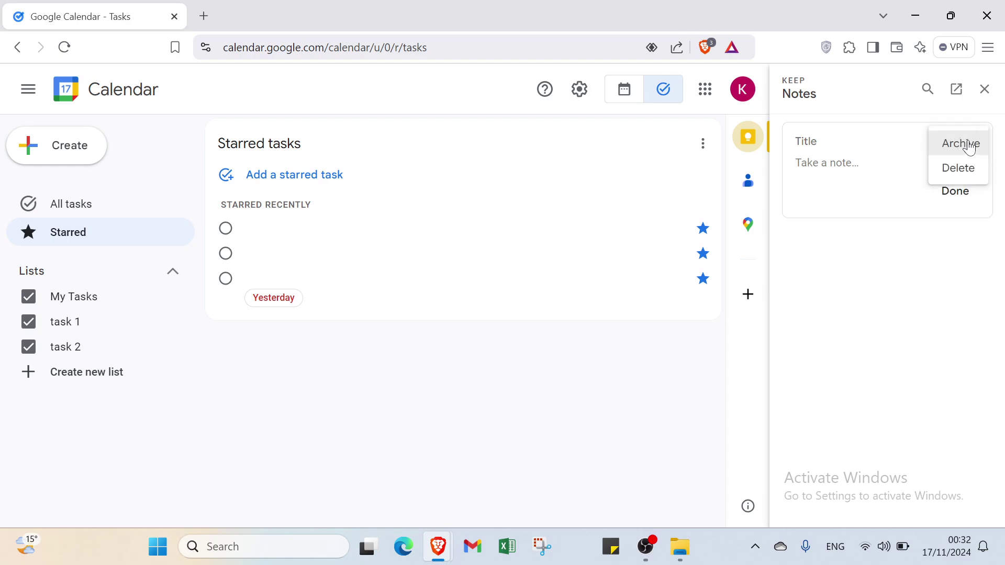
left_click(946, 224)
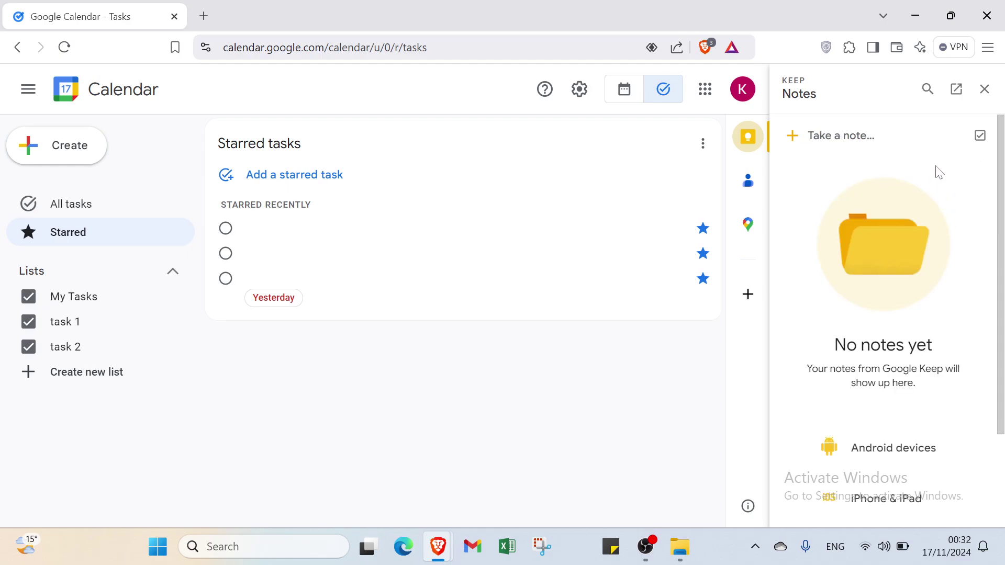
scroll(877, 291, "down", 3)
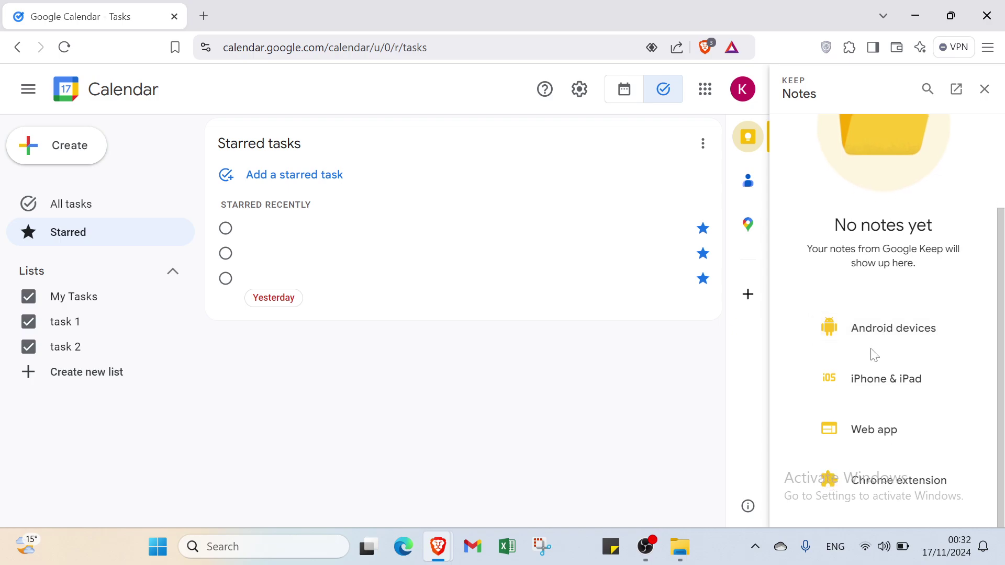
scroll(837, 340, "up", 3)
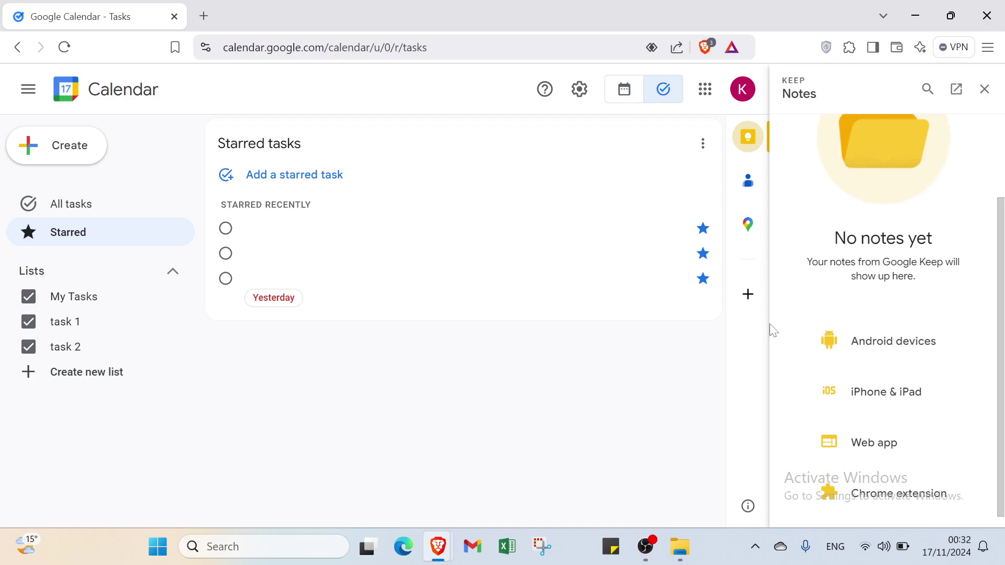
left_click(984, 93)
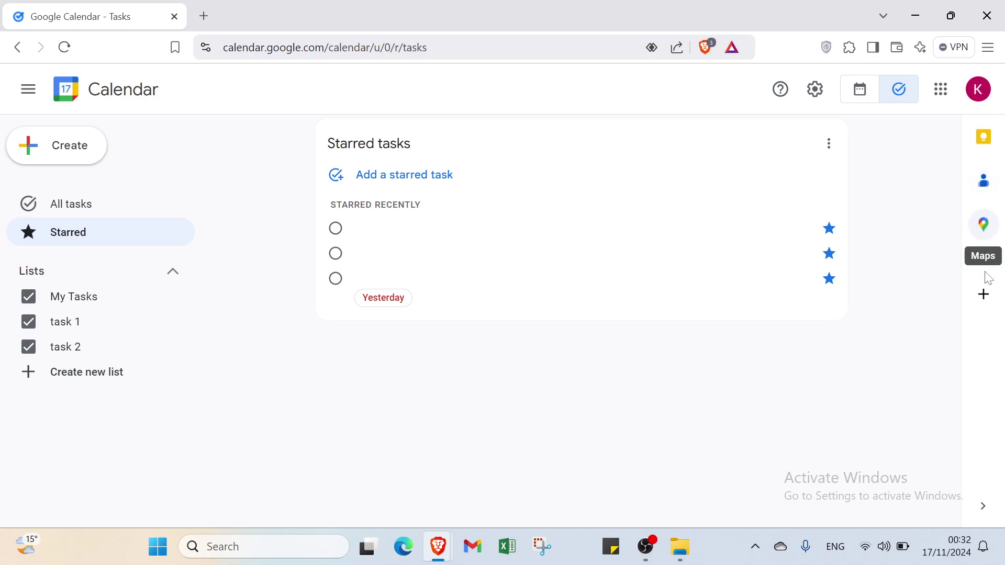
Look at the add-ons in the Google Workspace Marketplace, close it and switch to the calendar view
left_click(988, 297)
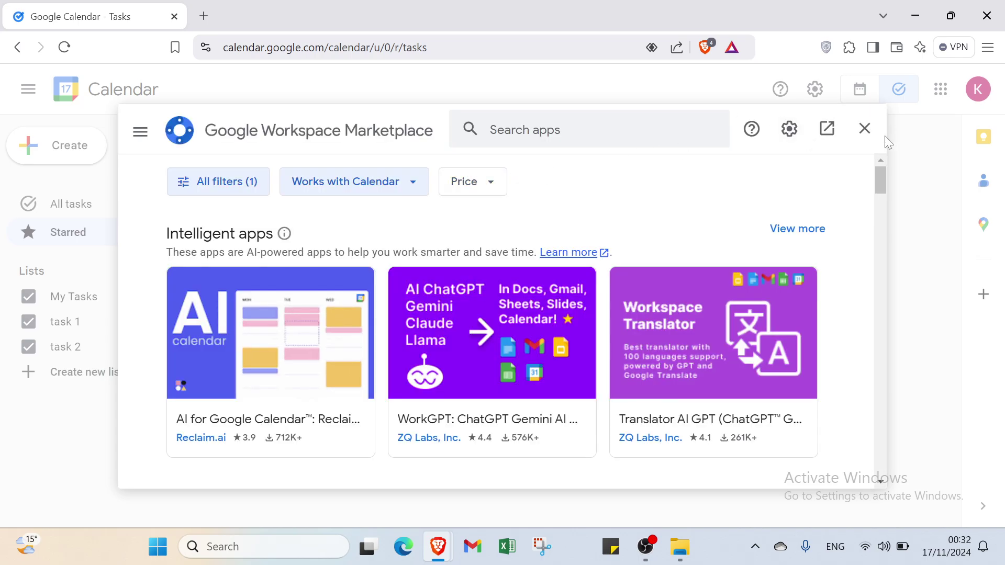
left_click(865, 128)
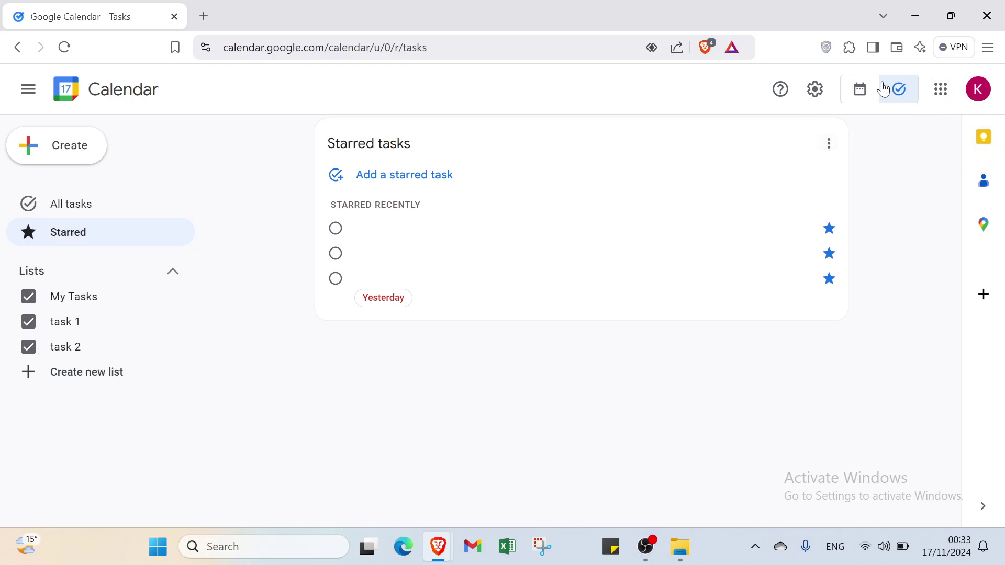
left_click(871, 94)
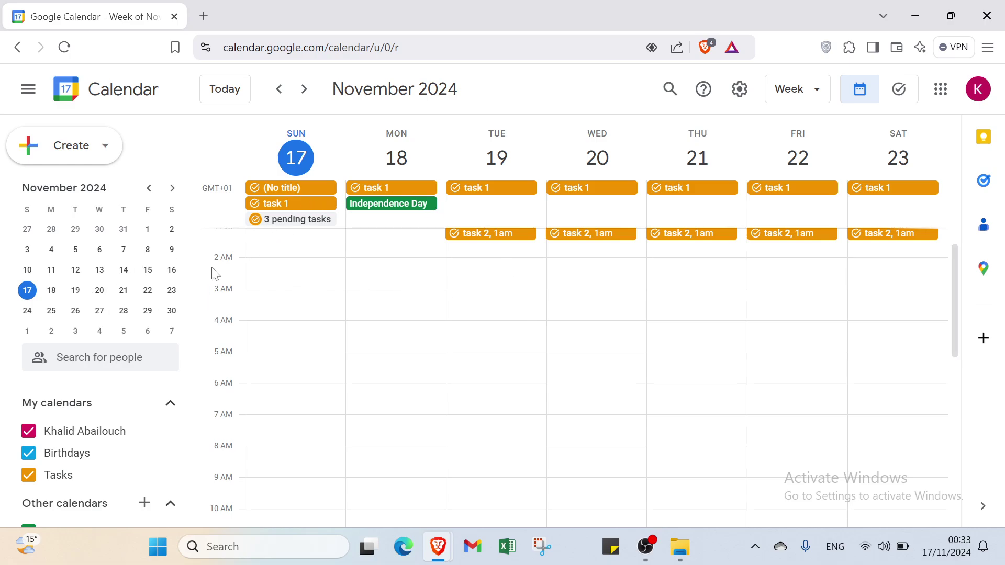
Start a new task from the calendar and examine its date and time choices, picking 1:00am
left_click(105, 159)
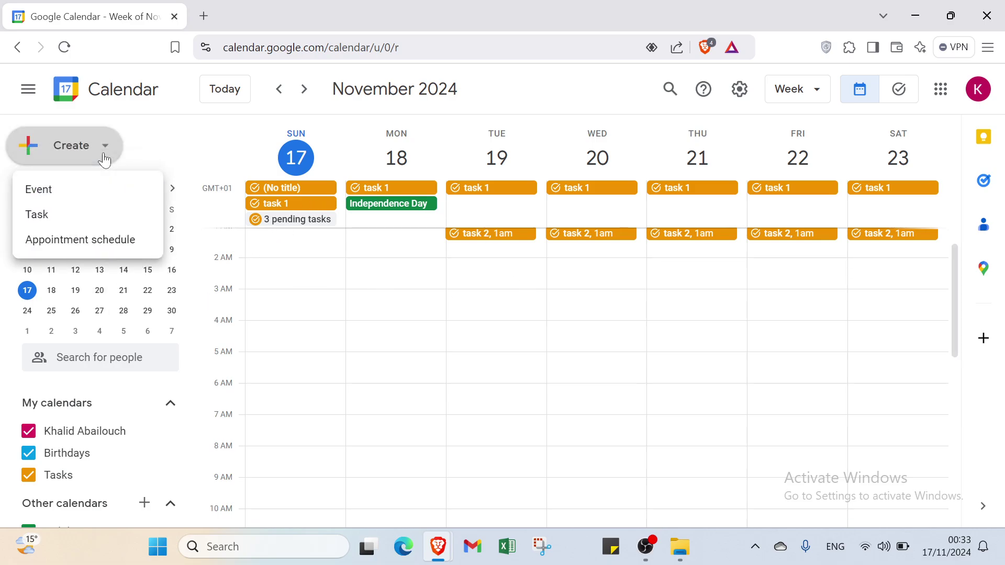
left_click(89, 216)
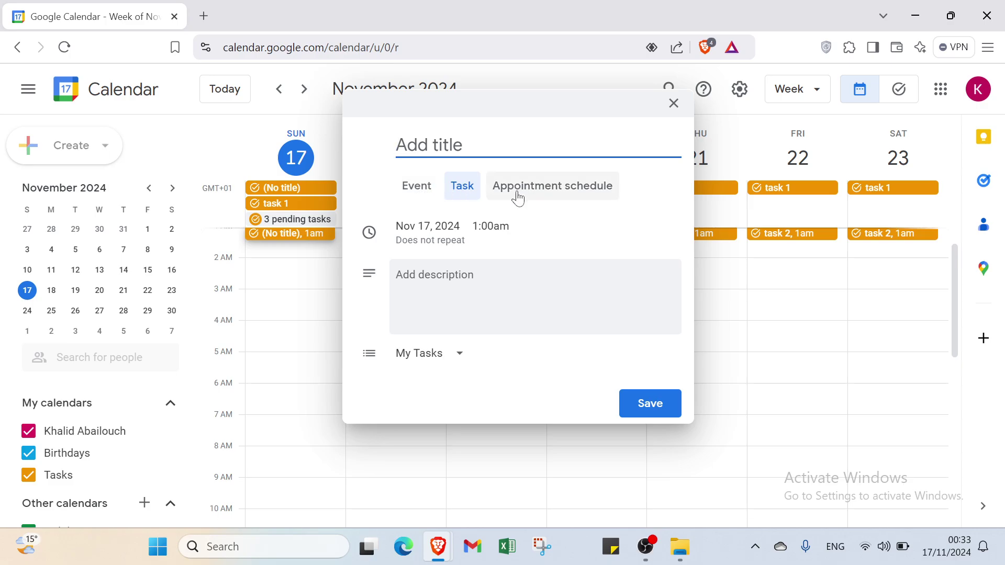
left_click(439, 226)
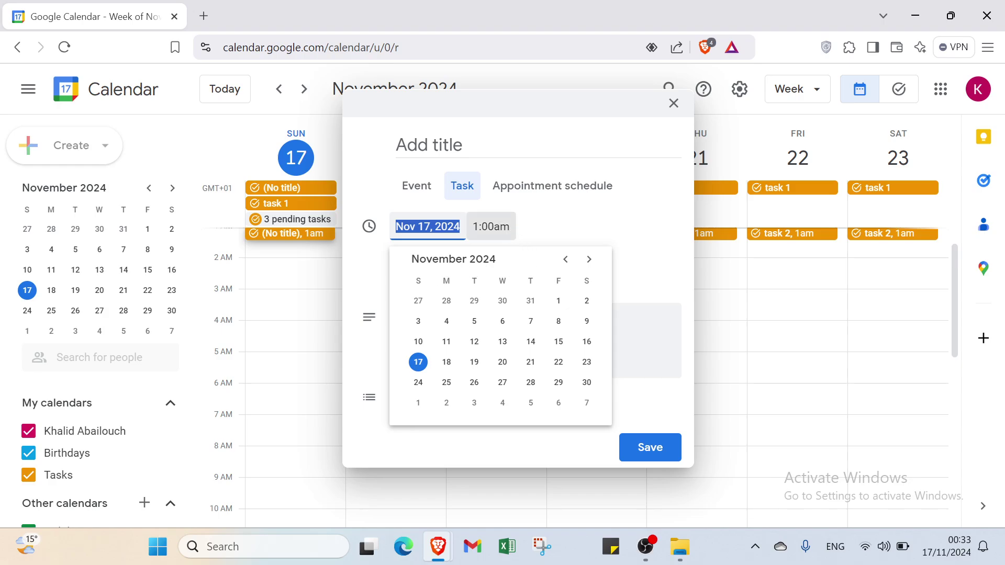
left_click(549, 239)
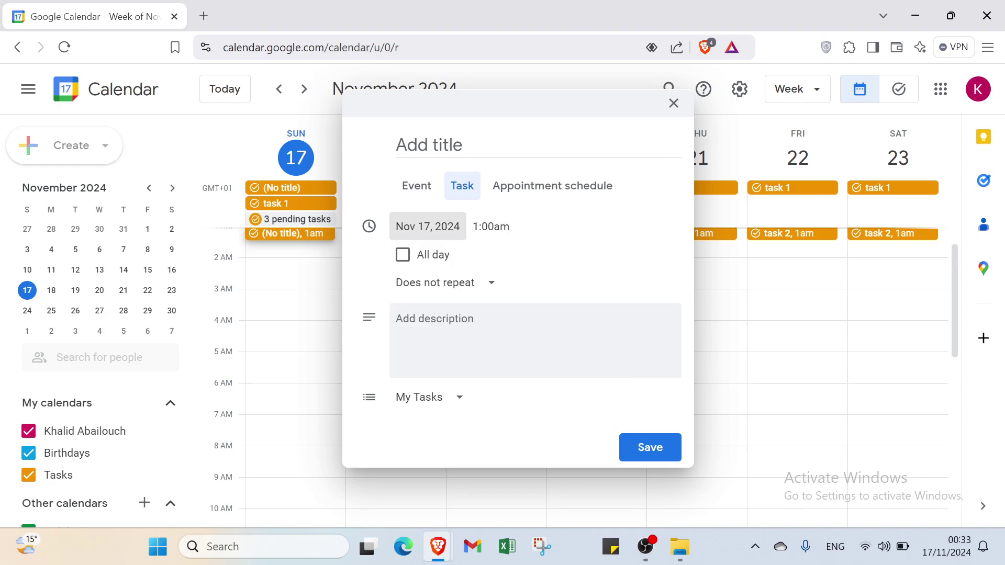
left_click(491, 227)
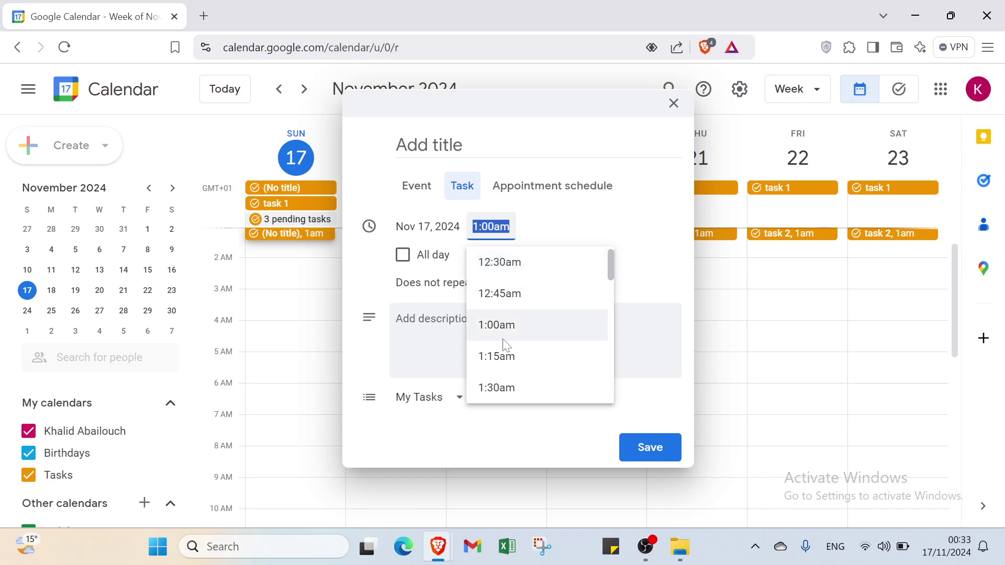
left_click(490, 325)
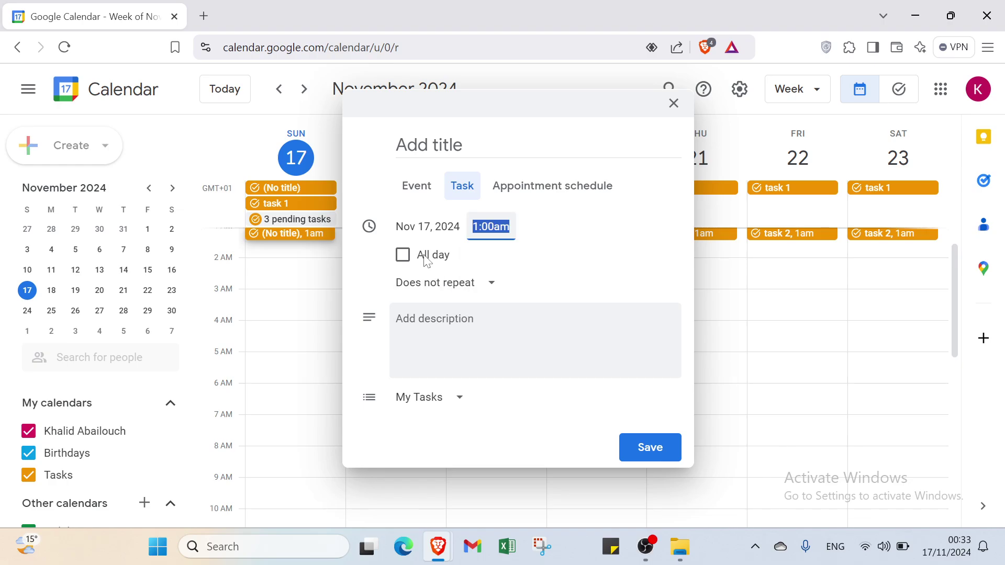
Examine the repeat and task list choices for the new task, and close it without saving
left_click(453, 283)
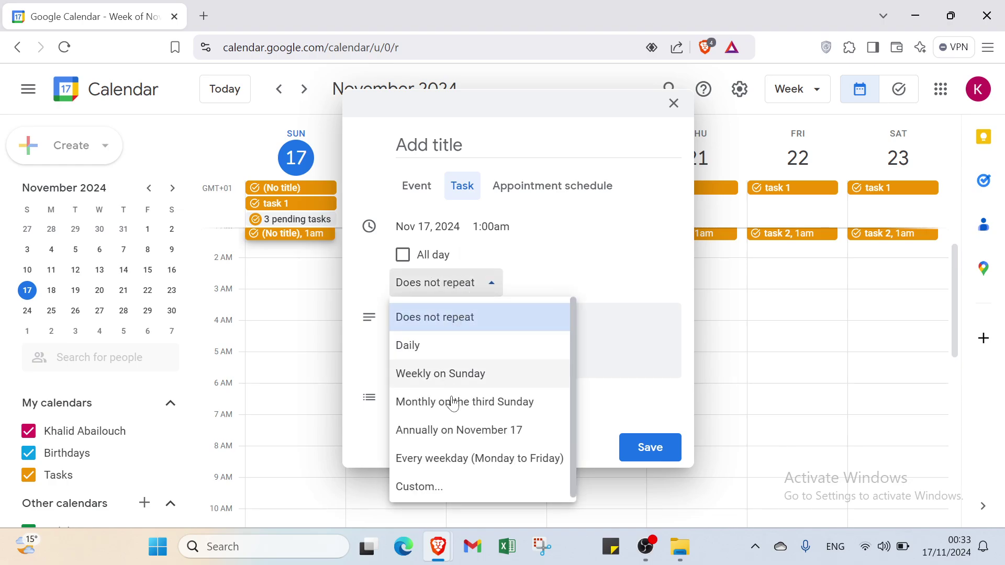
left_click(624, 228)
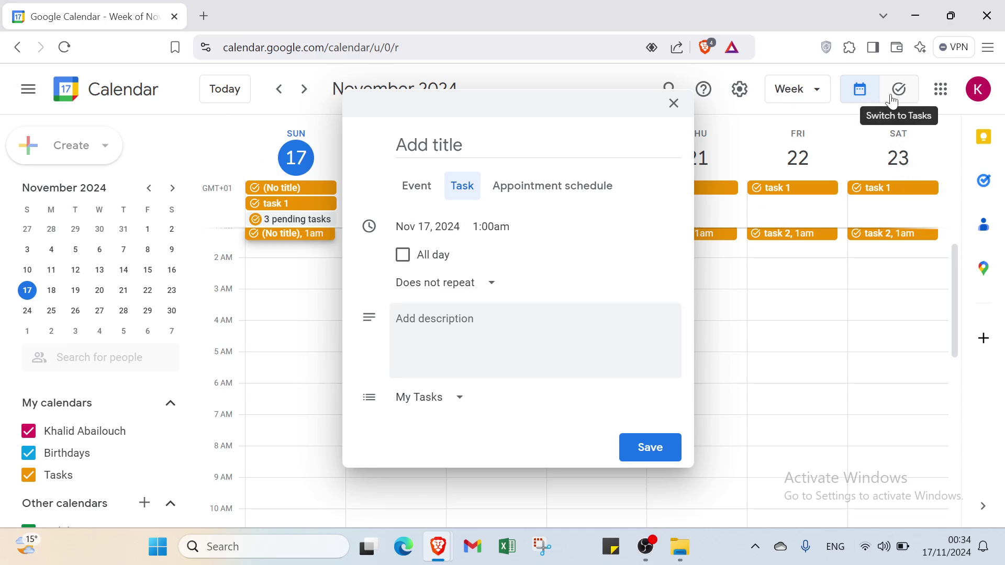
left_click(460, 409)
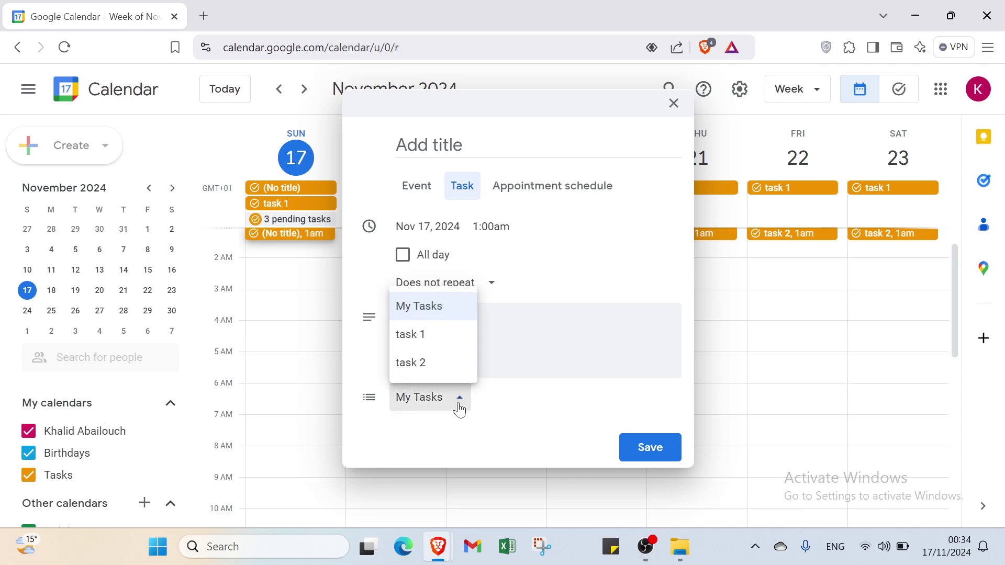
left_click(460, 410)
left_click(762, 317)
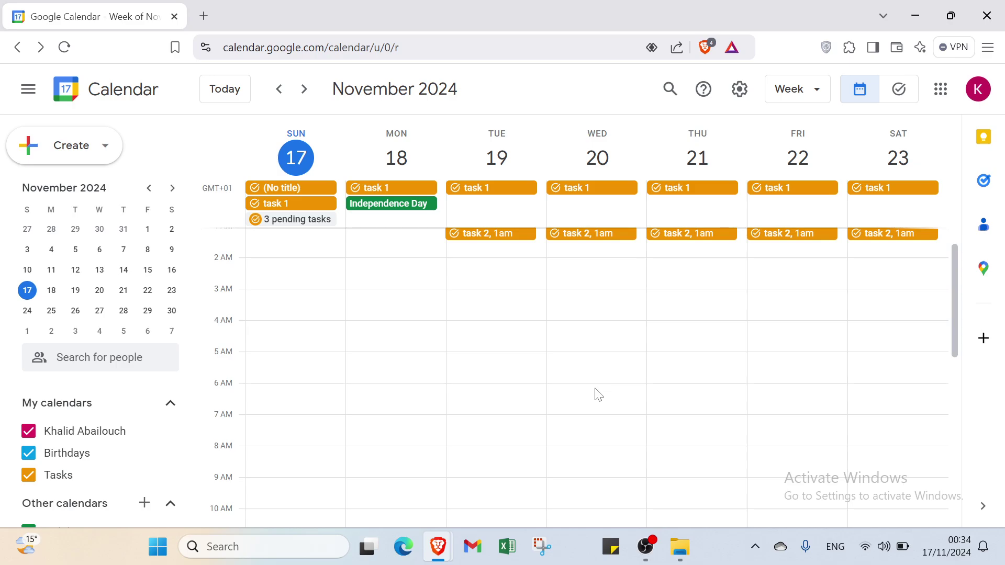
Start a task on Wednesday, November 20 at 7:00am, examine its date, repeat, description and list fields, and close it without saving
left_click(596, 434)
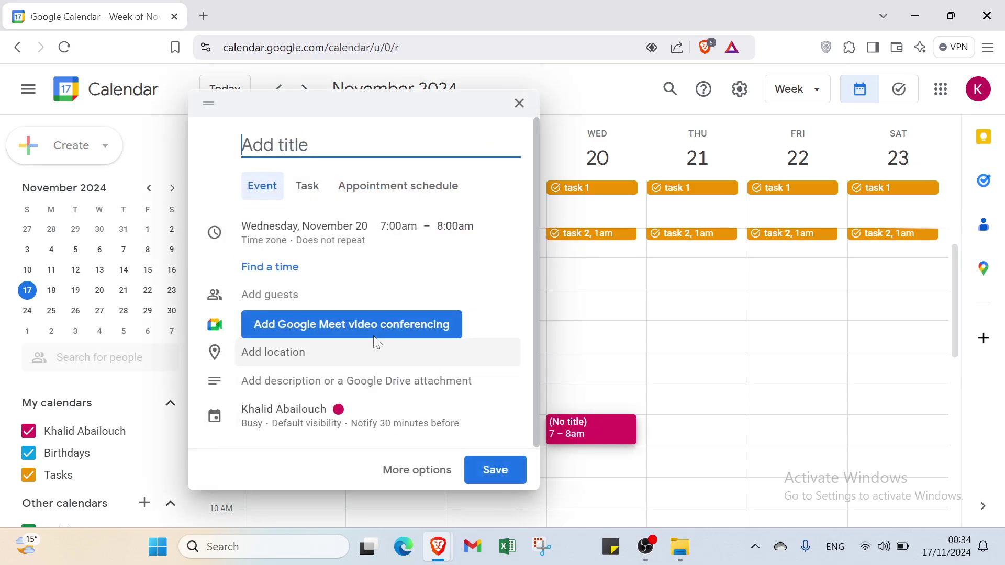
left_click(312, 190)
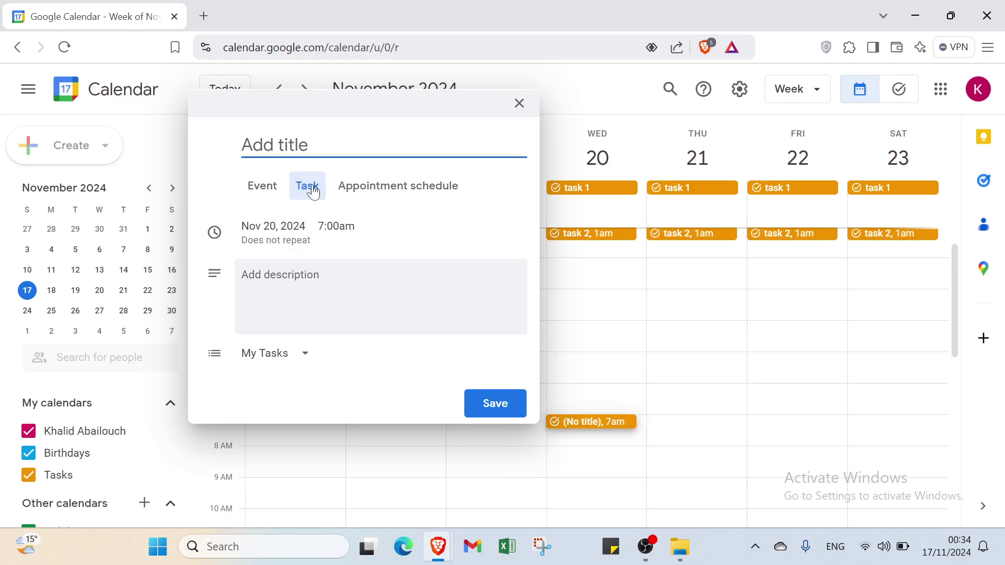
left_click(286, 272)
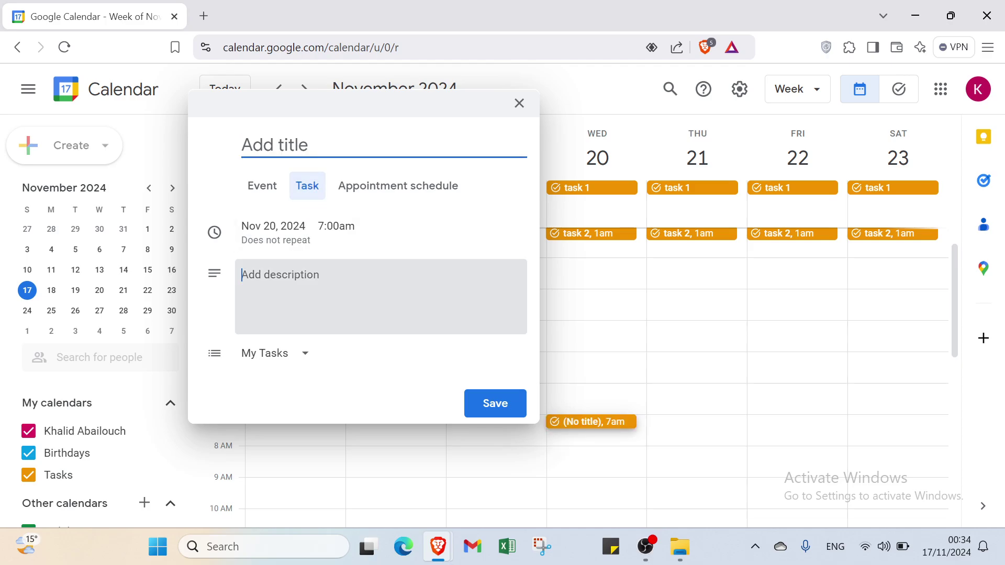
left_click(269, 256)
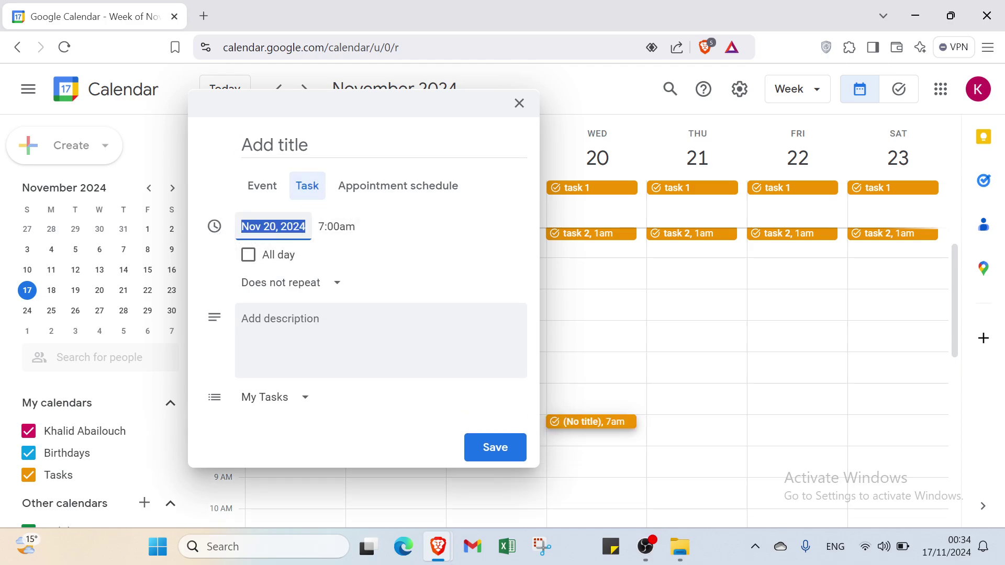
left_click(293, 399)
left_click(286, 403)
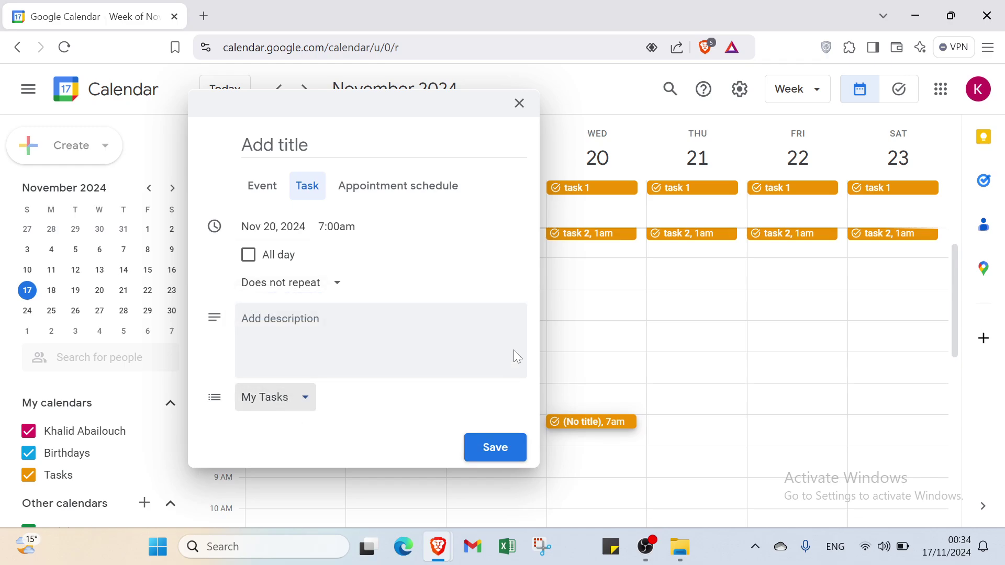
left_click(521, 105)
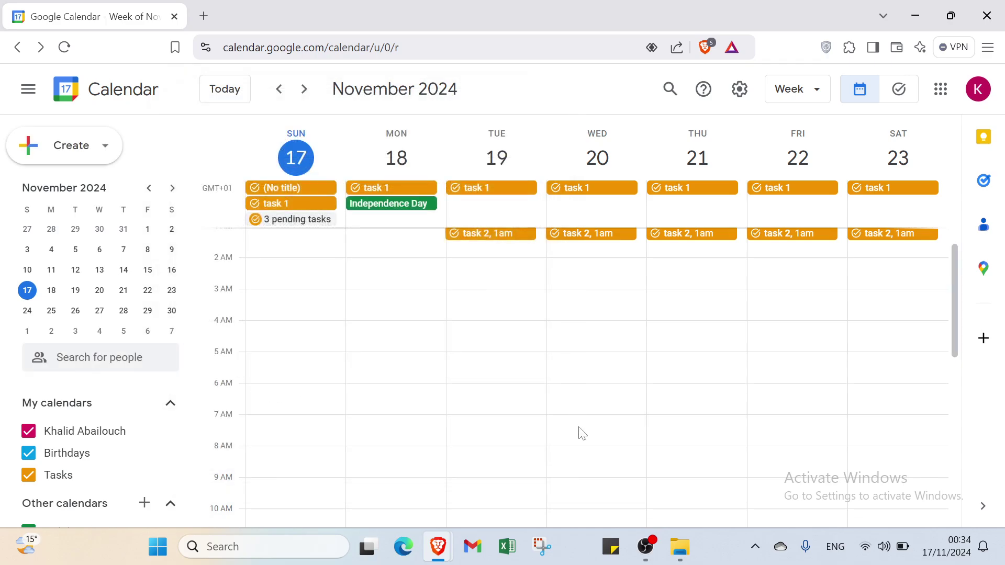
Examine the display and color options of the personal calendar and the choices for adding other calendars, and close everything without changes
scroll(39, 338, "down", 1)
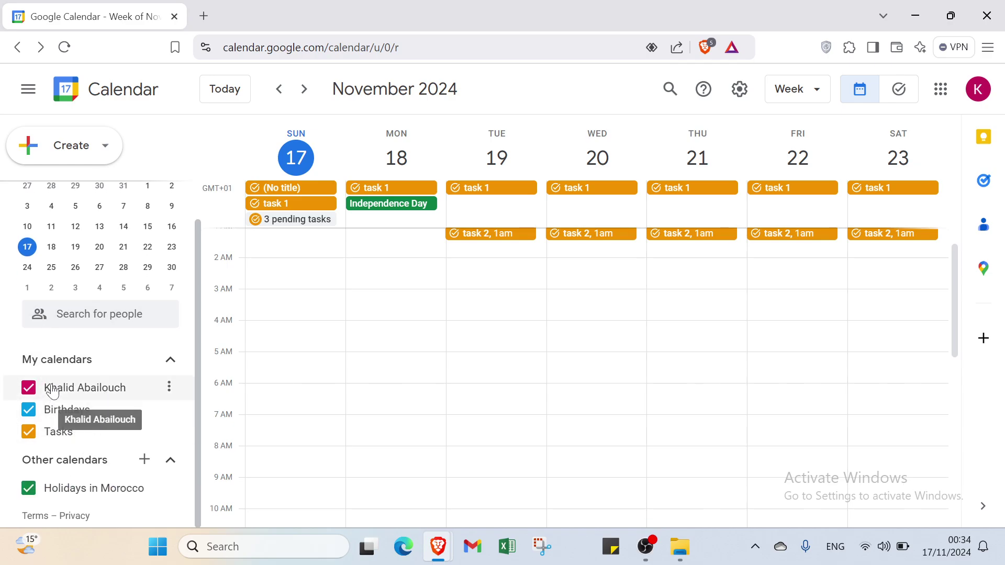
left_click(168, 392)
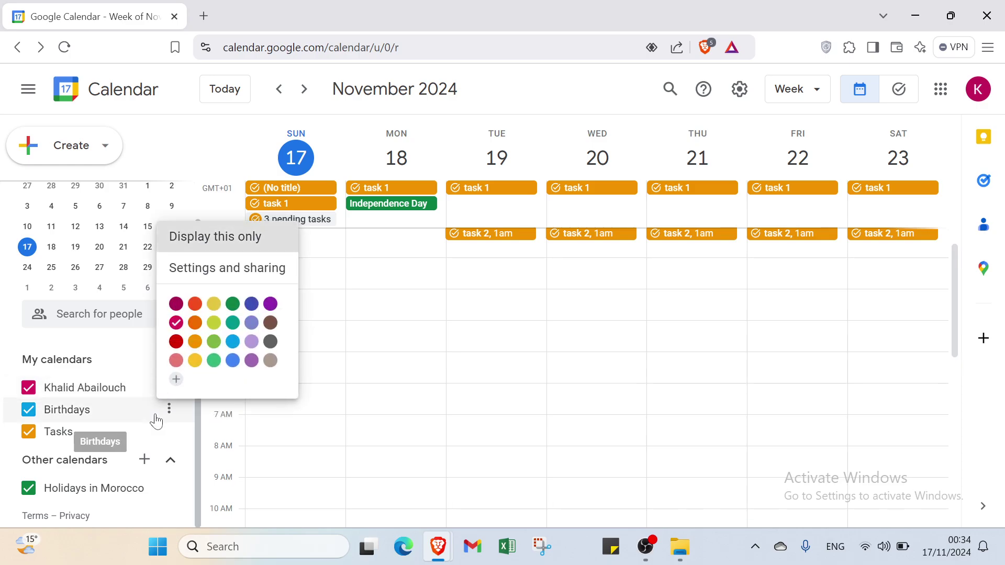
left_click(153, 413)
left_click(161, 403)
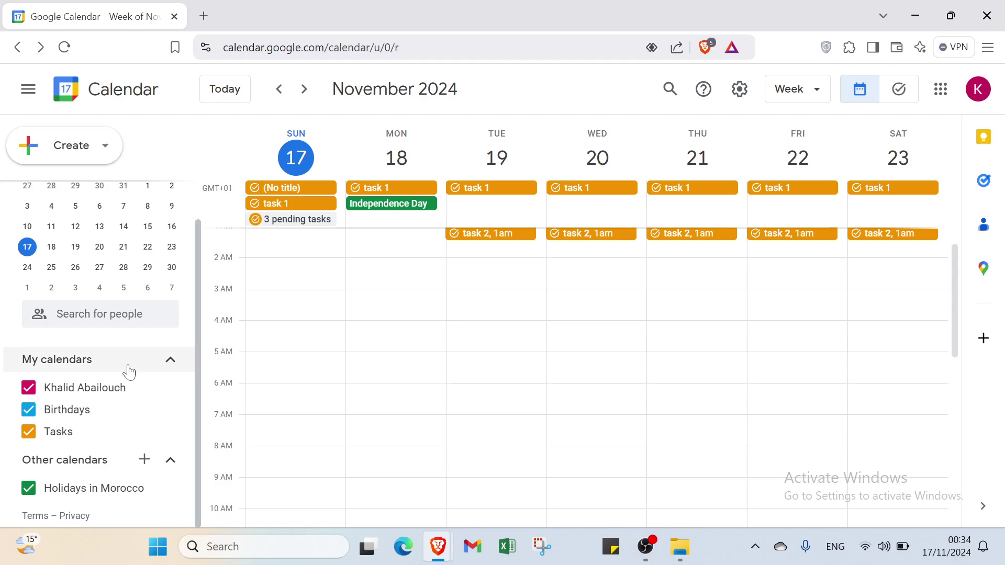
left_click(142, 462)
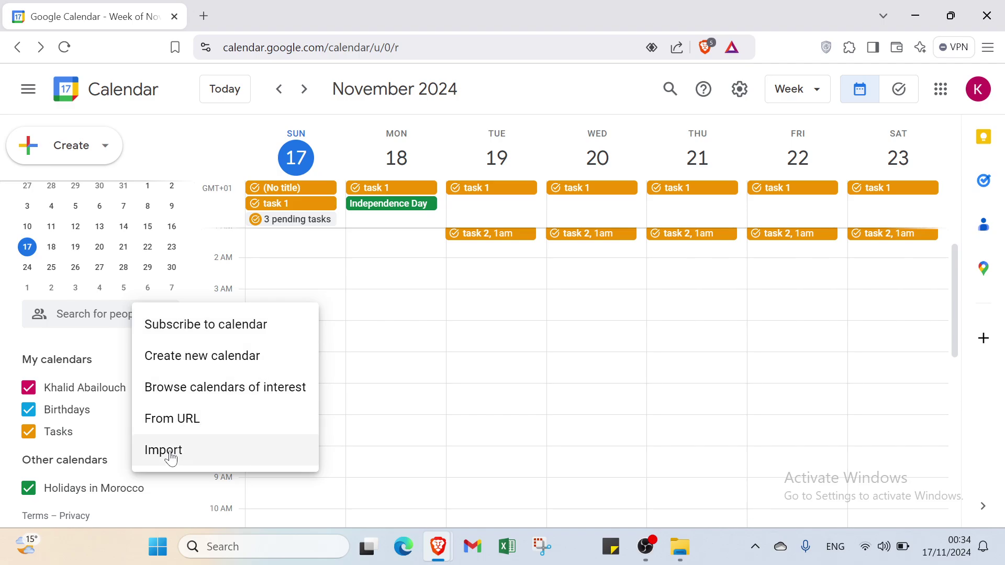
left_click(209, 254)
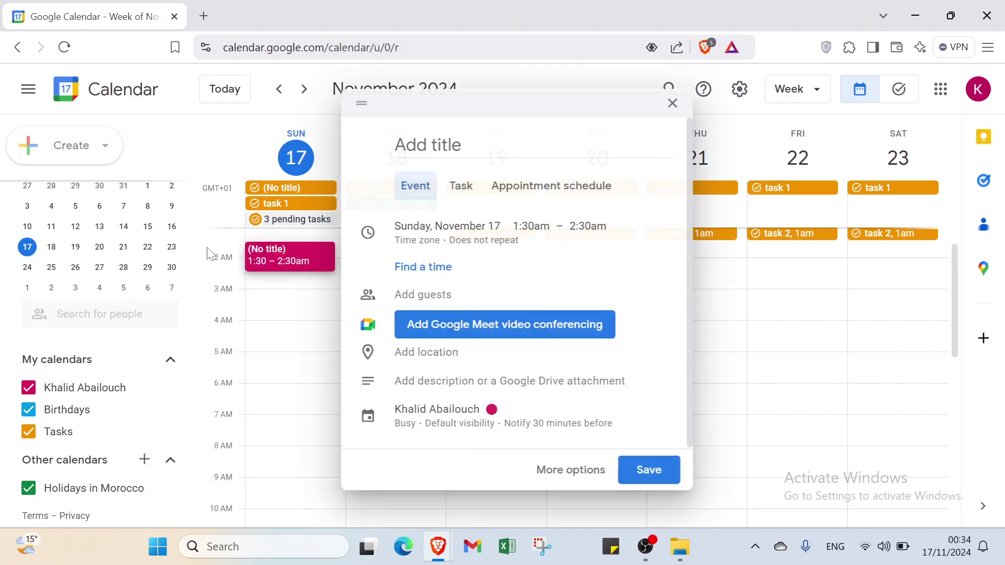
left_click(197, 171)
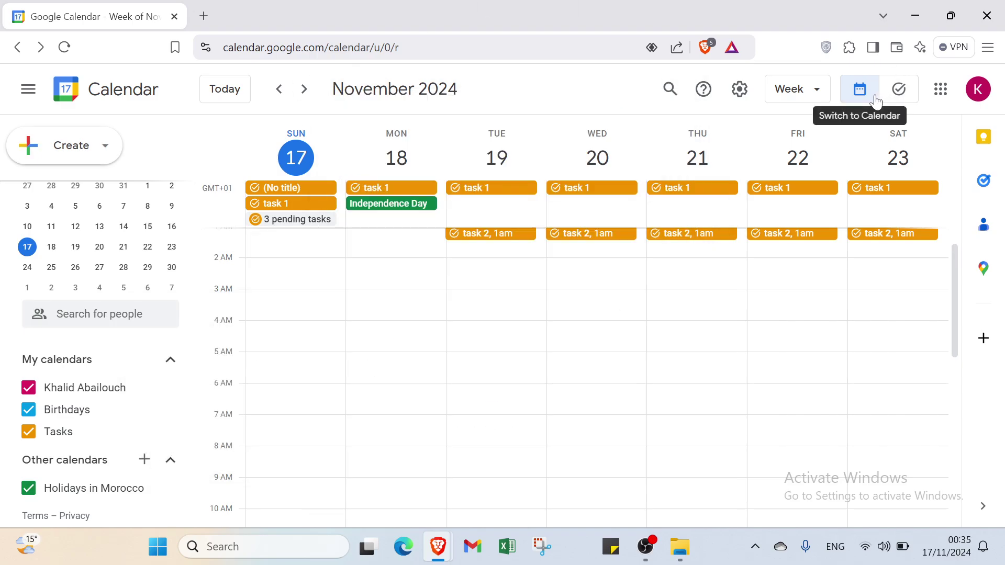
Switch from the weekly calendar back to the Tasks view
left_click(899, 91)
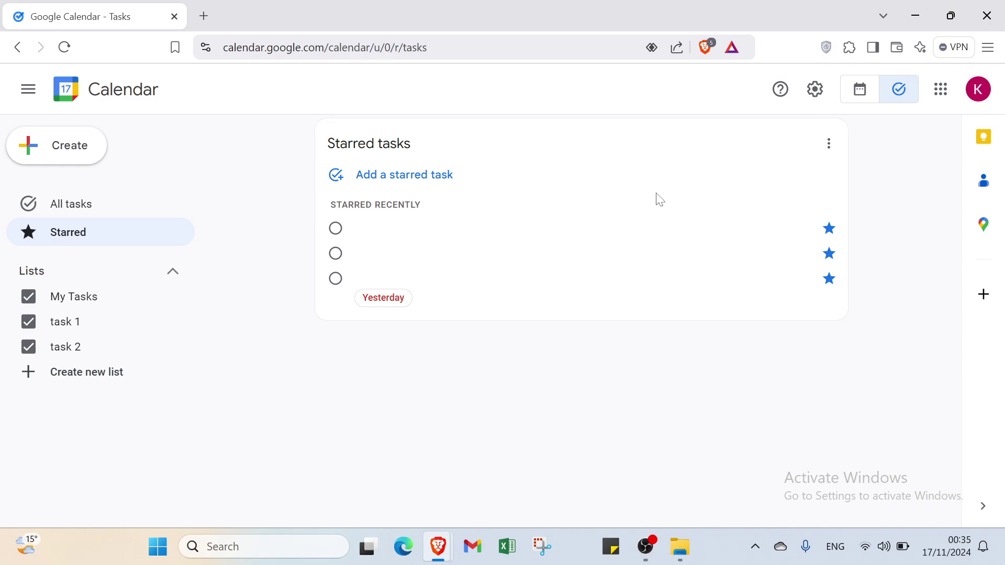
key("Tab")
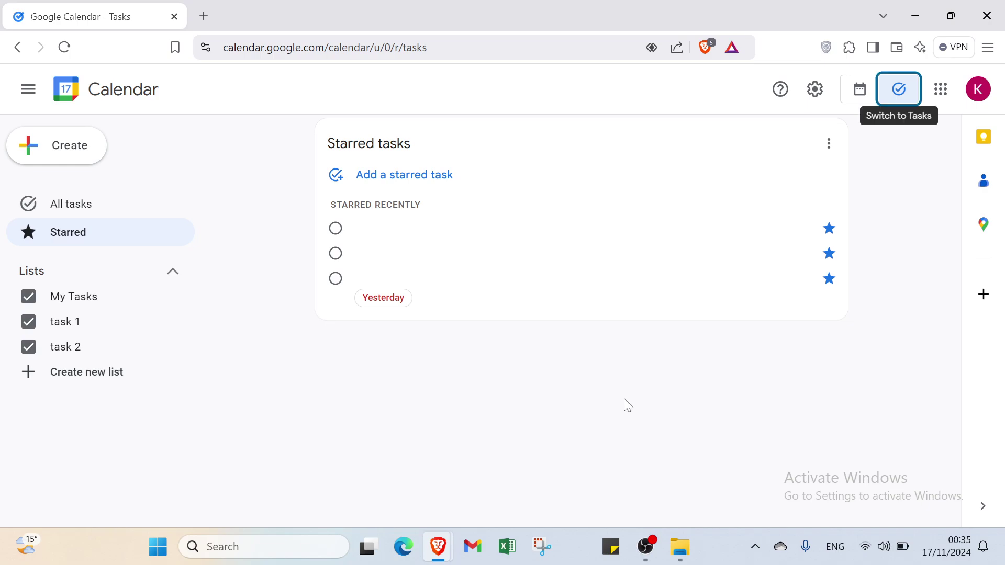